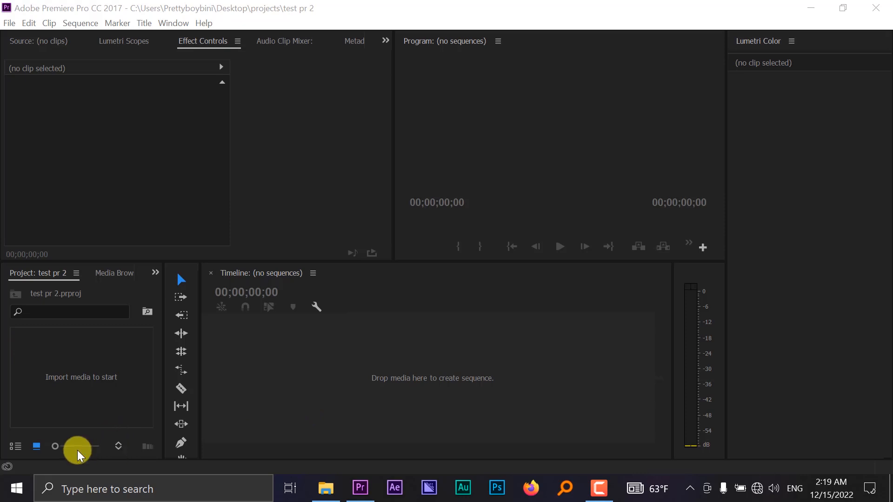
Step: Start a media import and browse to the "v footages" folder inside Downloads > Video
click(101, 380)
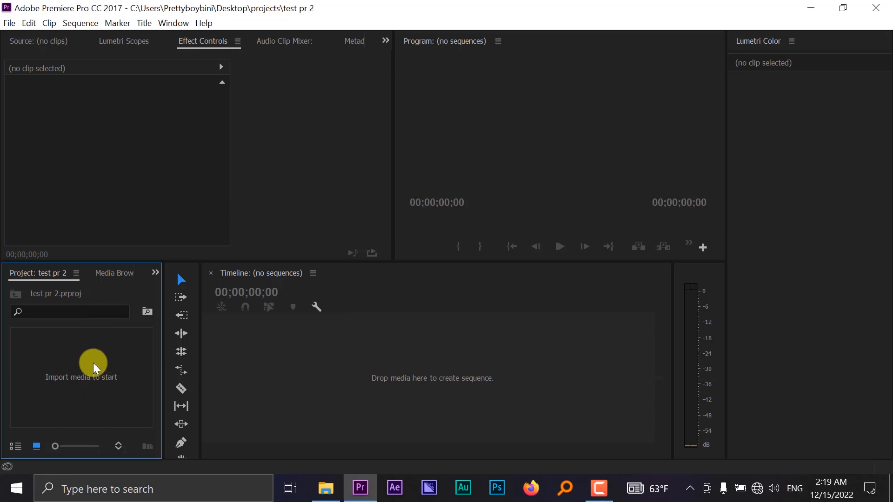
double_click(94, 363)
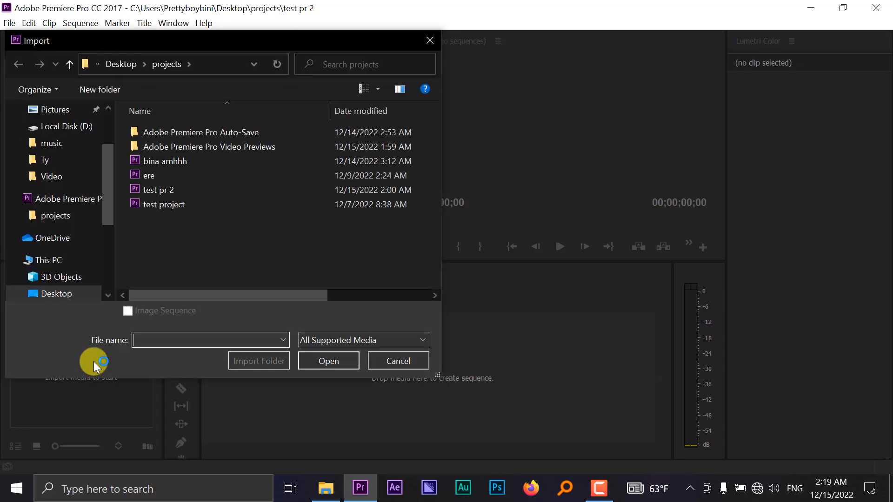
scroll(52, 242, down, 2)
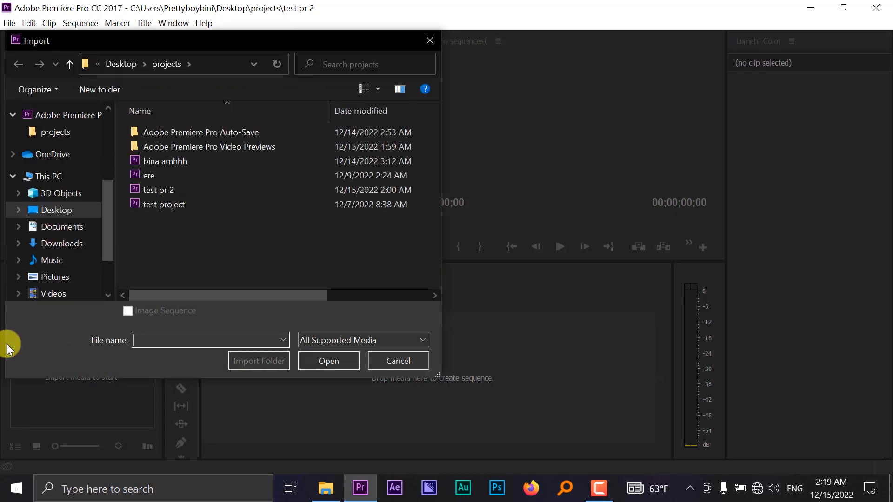
click(65, 245)
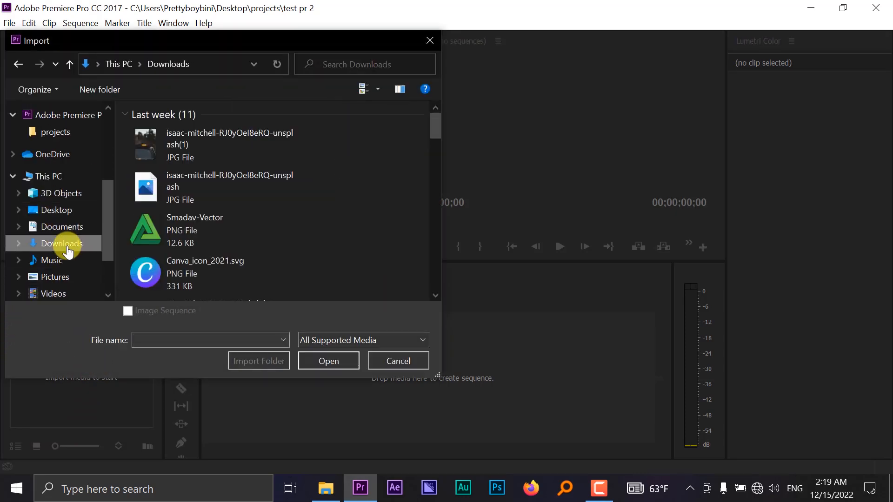
scroll(305, 153, down, 3)
scroll(306, 153, down, 2)
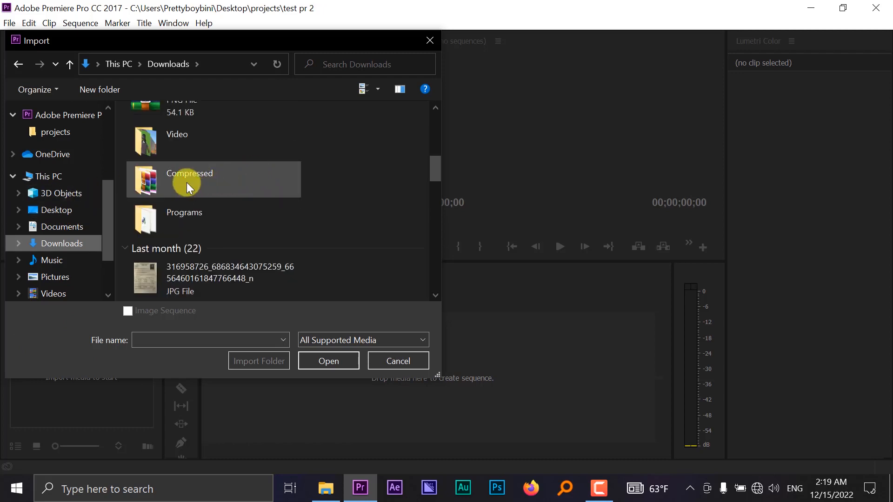
click(194, 140)
double_click(195, 139)
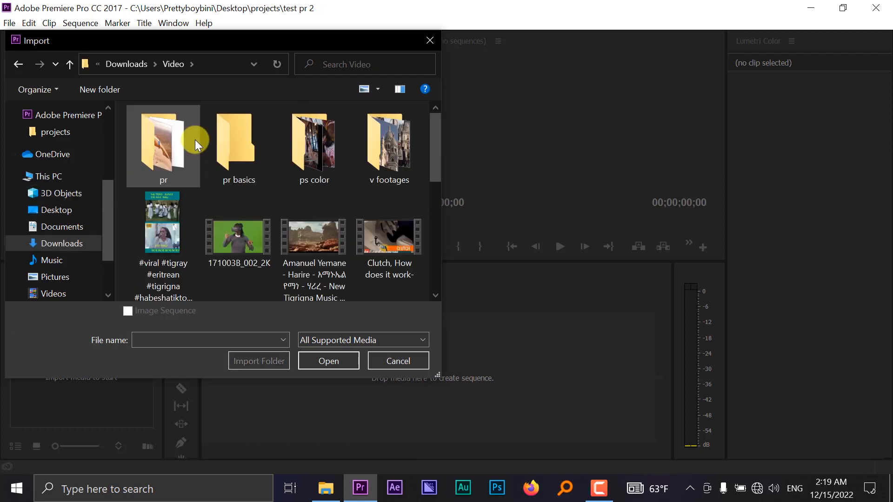
click(392, 124)
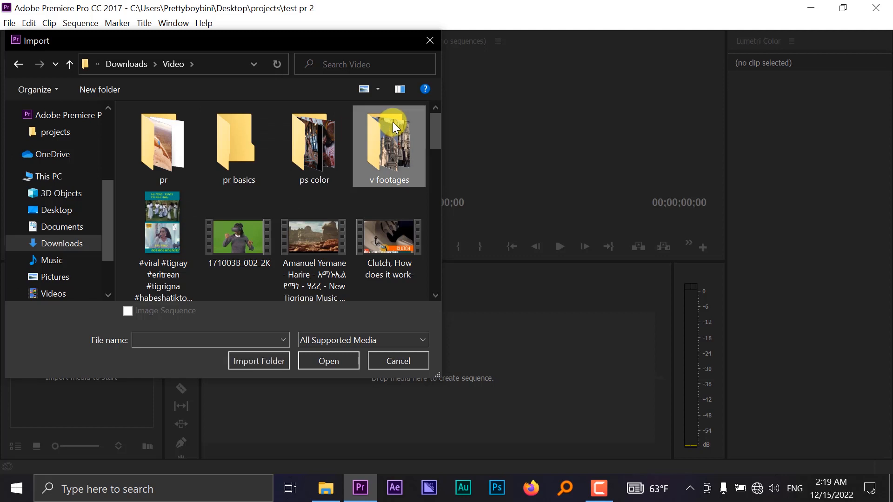
double_click(392, 122)
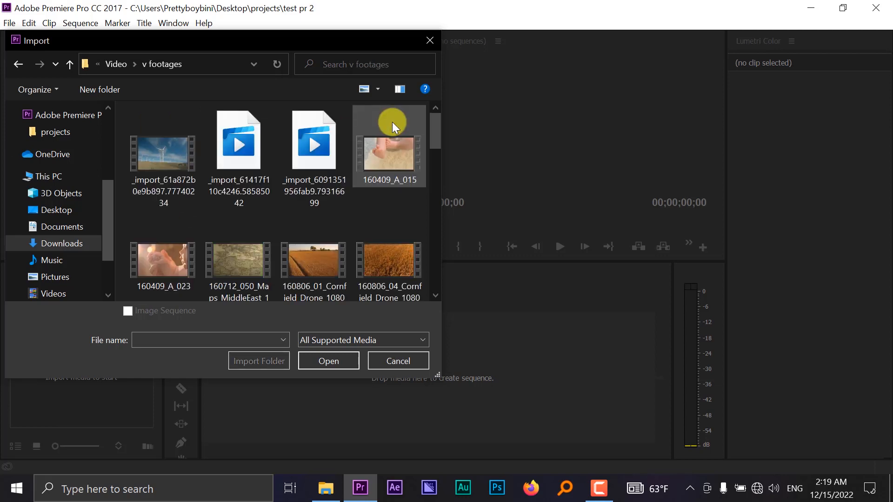
Step: Import the clips _import_61a872b0e9b897.77740234, 181015_10b_03, 190915_A_04_Drone_12 and 210206_01_Soccer Ball_4k_013 into the project
click(175, 157)
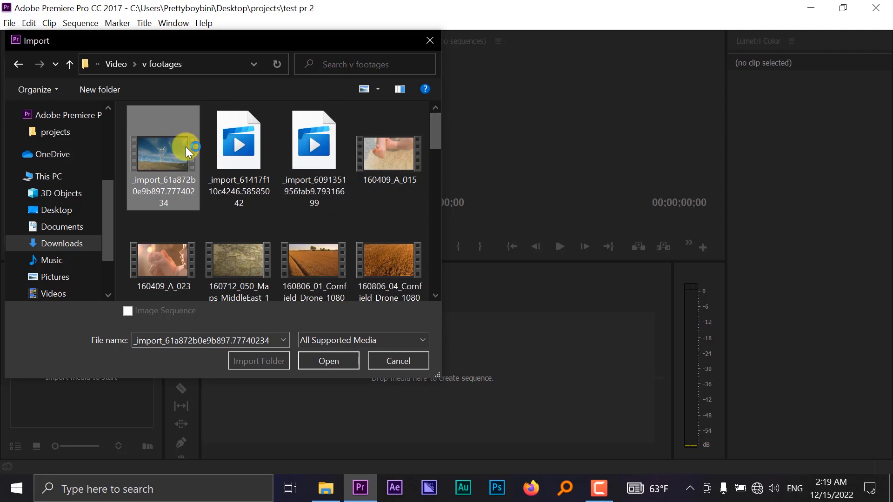
drag(439, 131, 440, 151)
ctrl+click(316, 215)
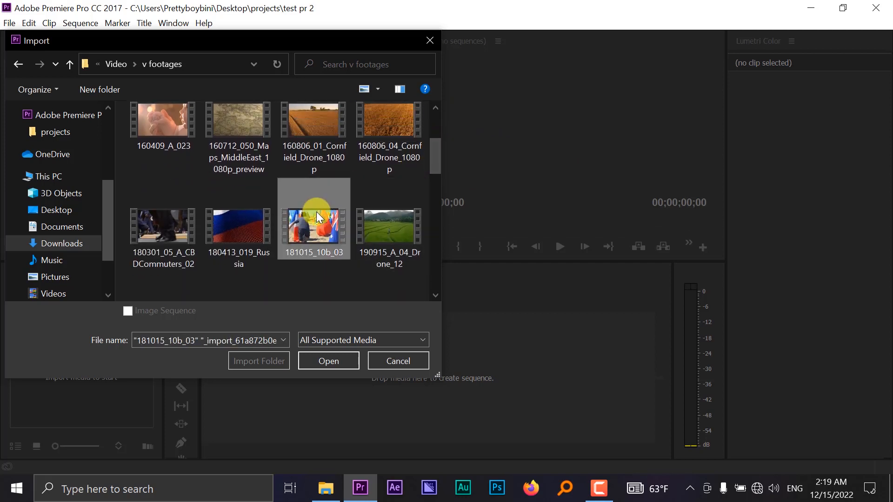
ctrl+click(381, 226)
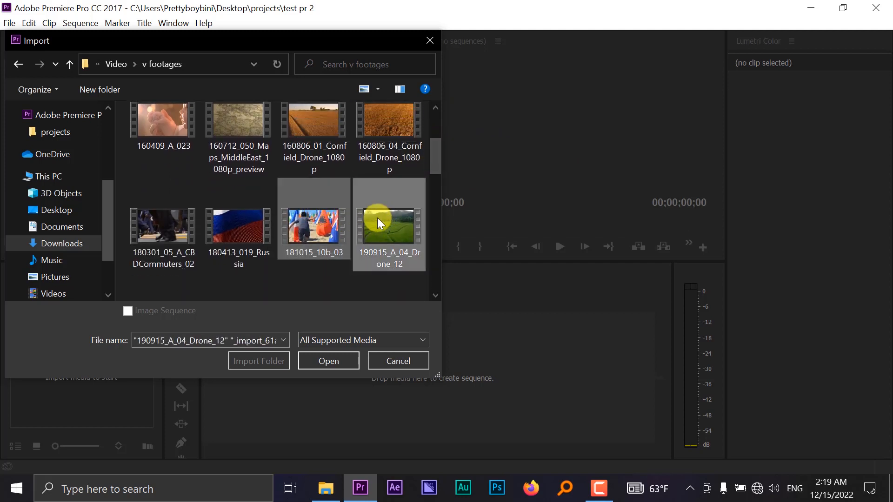
drag(436, 158, 442, 181)
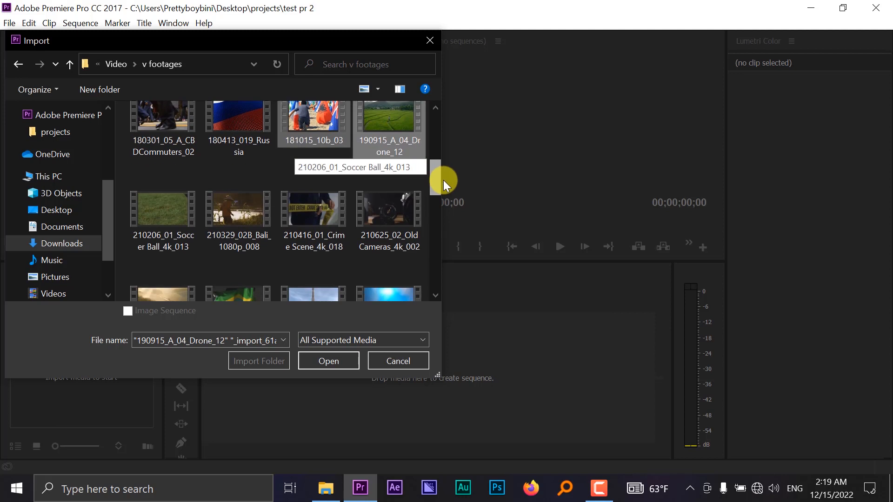
ctrl+click(185, 215)
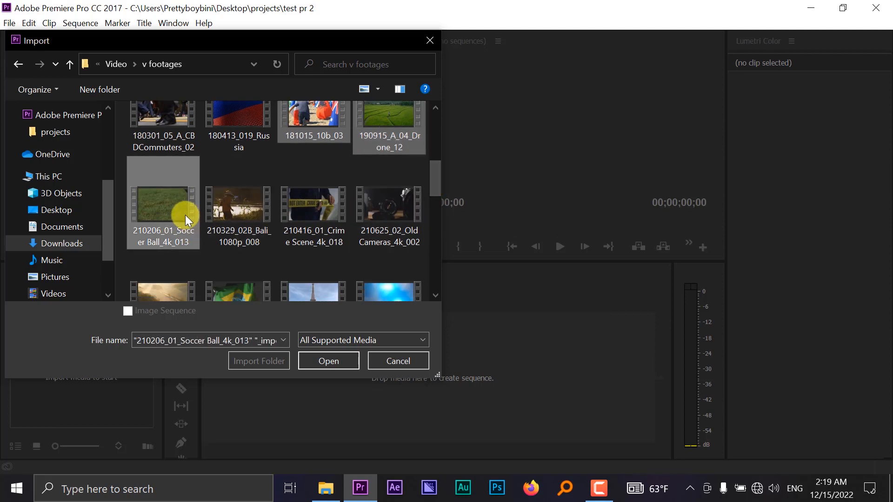
click(350, 361)
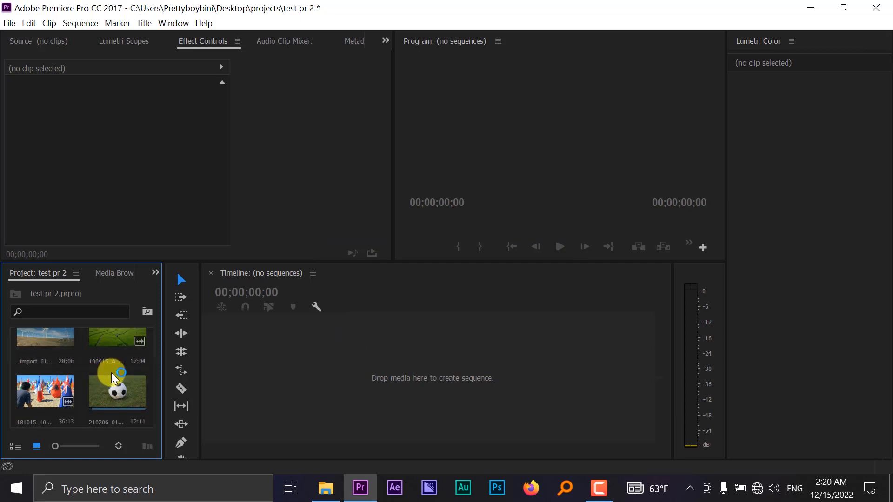
Step: Create a new sequence from the wind turbine clip _import_61a872b0e9b897.77740234
click(356, 324)
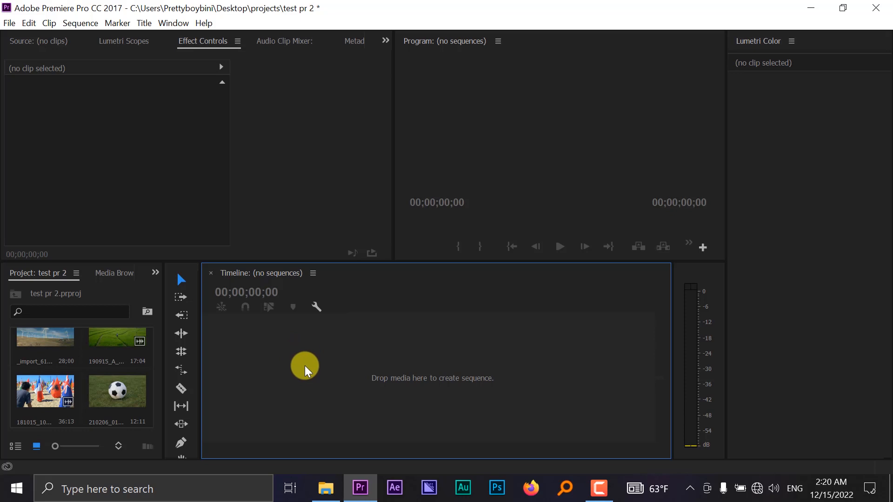
scroll(85, 389, up, 1)
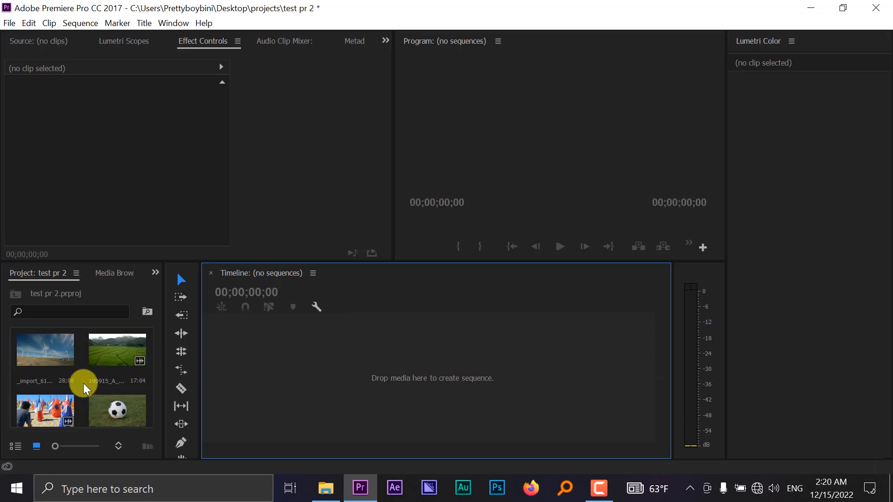
click(38, 347)
right_click(37, 347)
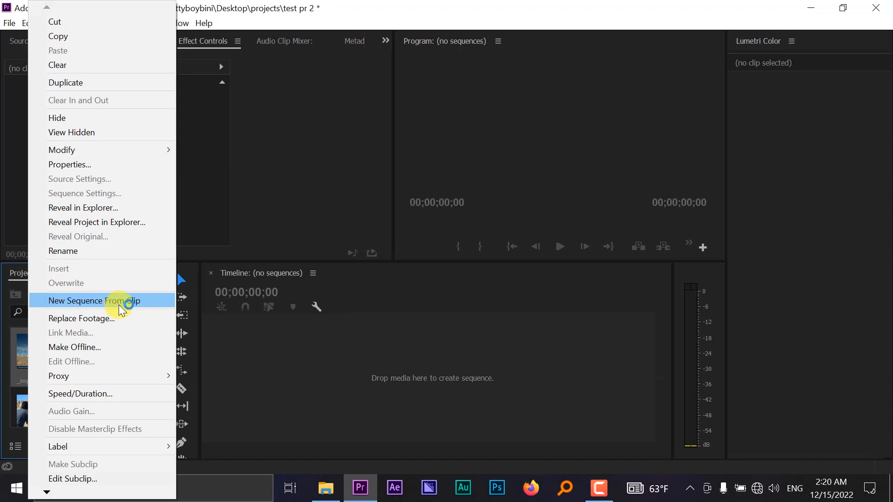
click(146, 305)
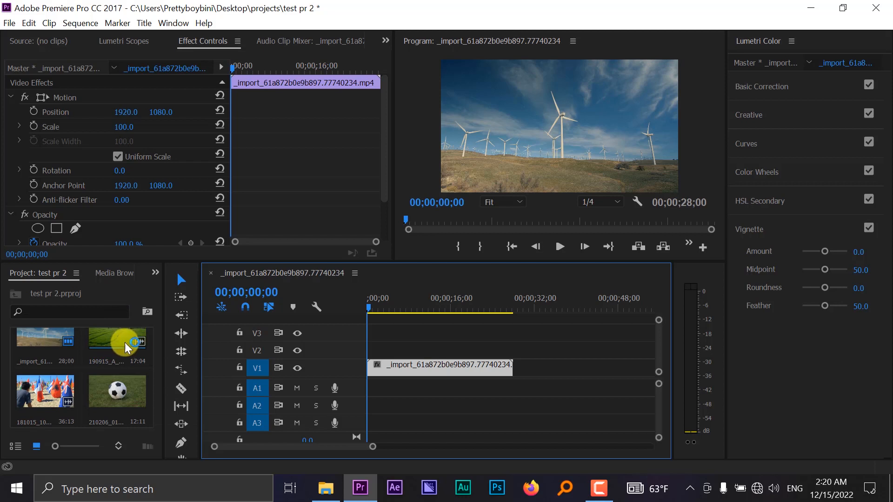
Step: Append the rice field, beach flags and soccer ball clips end to end after the wind turbine clip on V1
drag(122, 344, 515, 372)
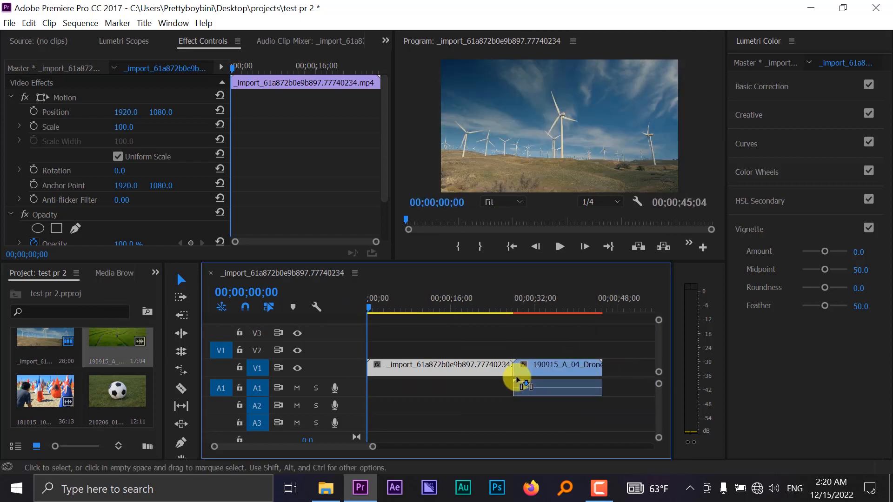
drag(38, 393, 611, 367)
scroll(508, 359, down, 3)
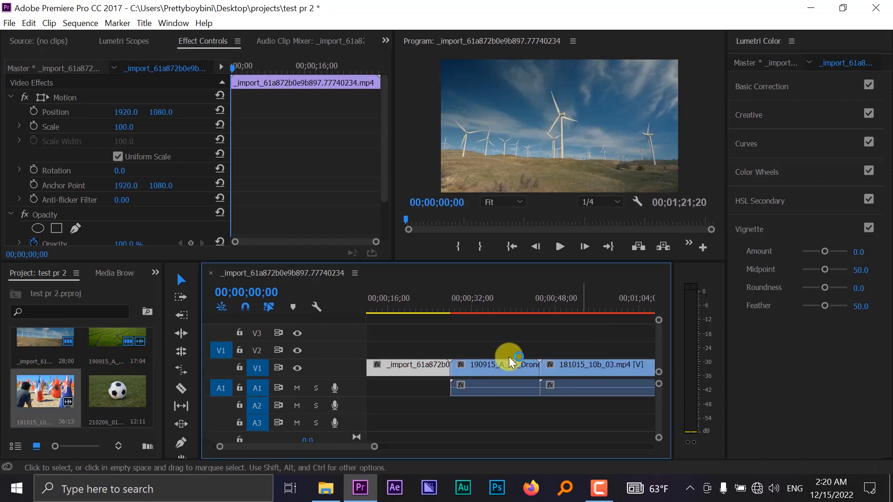
drag(356, 457, 442, 449)
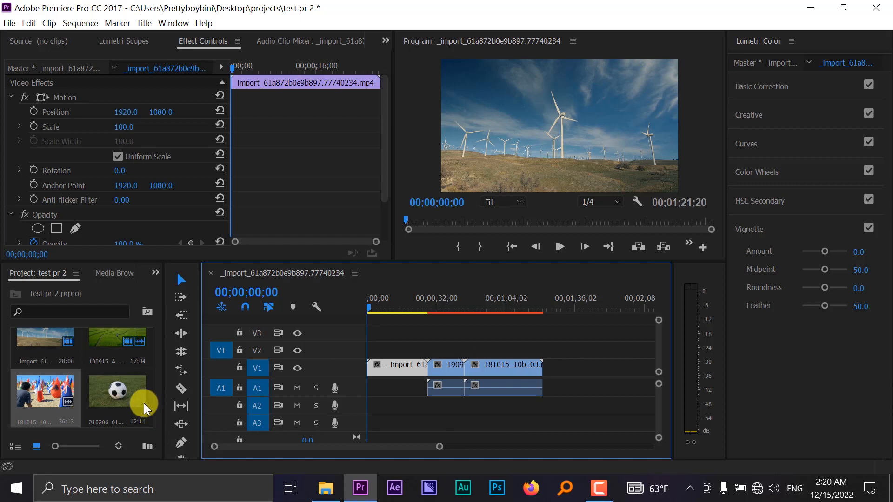
drag(131, 395, 542, 366)
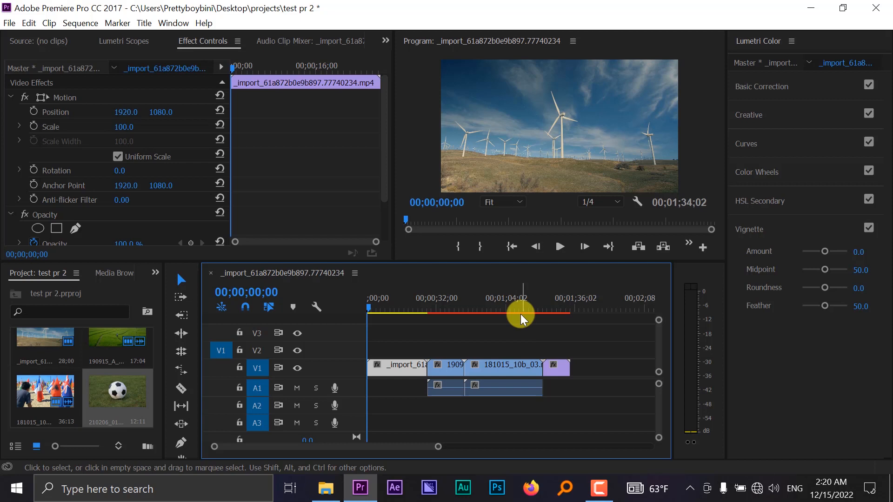
Step: Unlink the audio of the 190915_A_04_Drone_12 and 181015_10b_03 clips and delete both audio clips from A1
drag(442, 343, 522, 368)
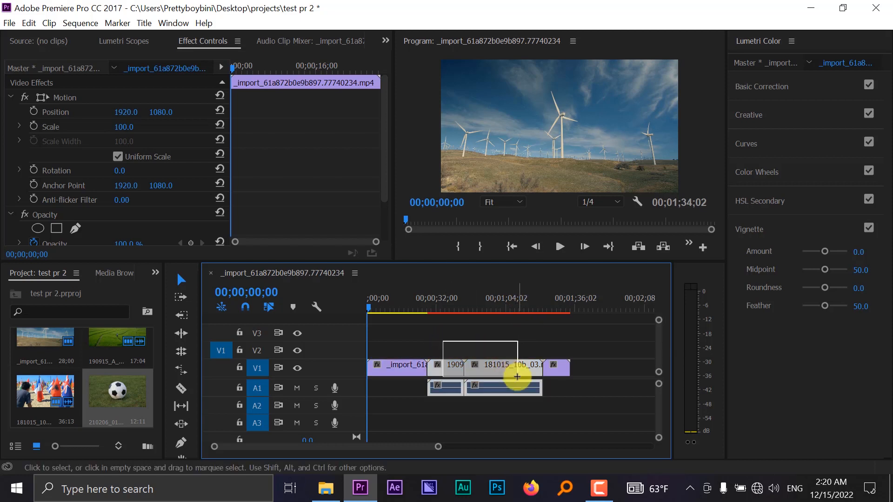
click(510, 409)
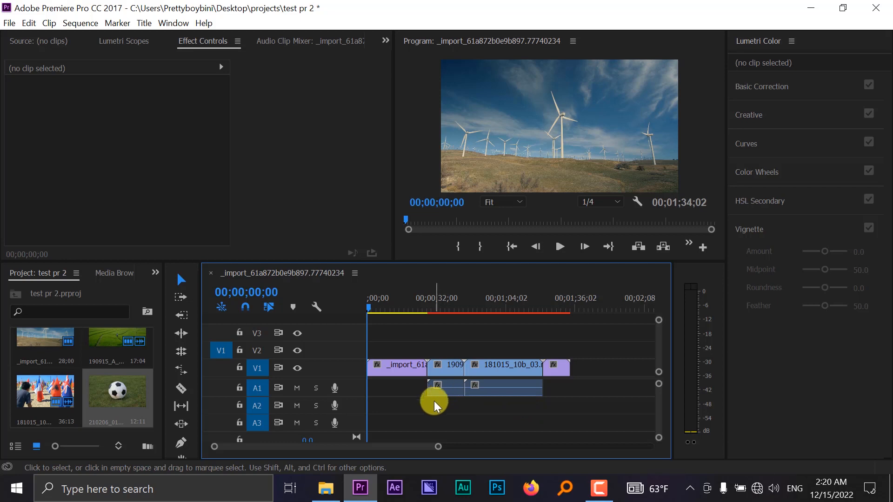
drag(434, 419, 512, 367)
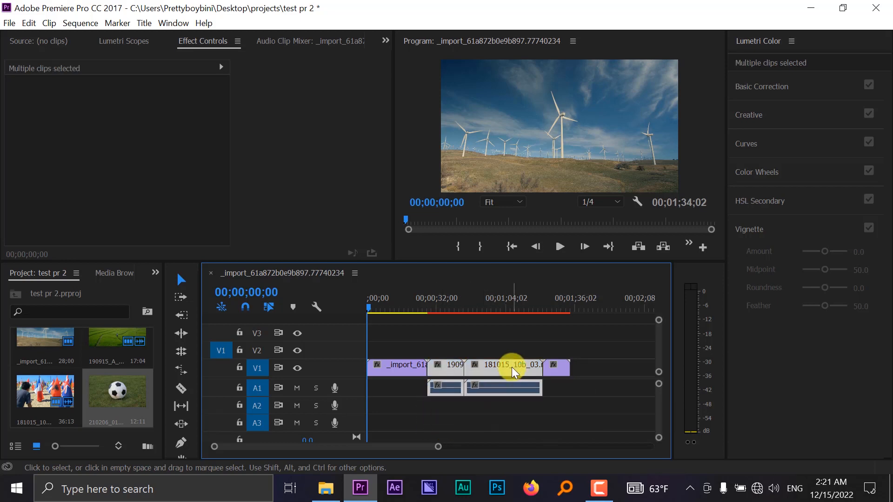
right_click(499, 367)
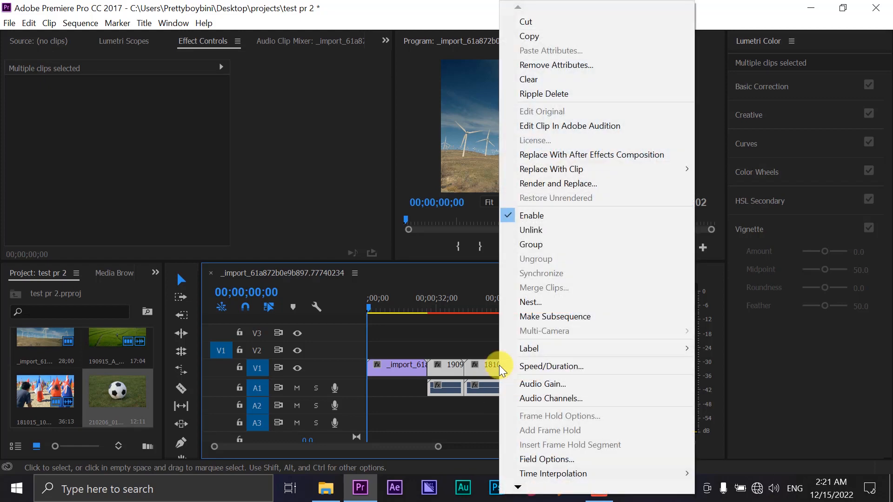
click(544, 231)
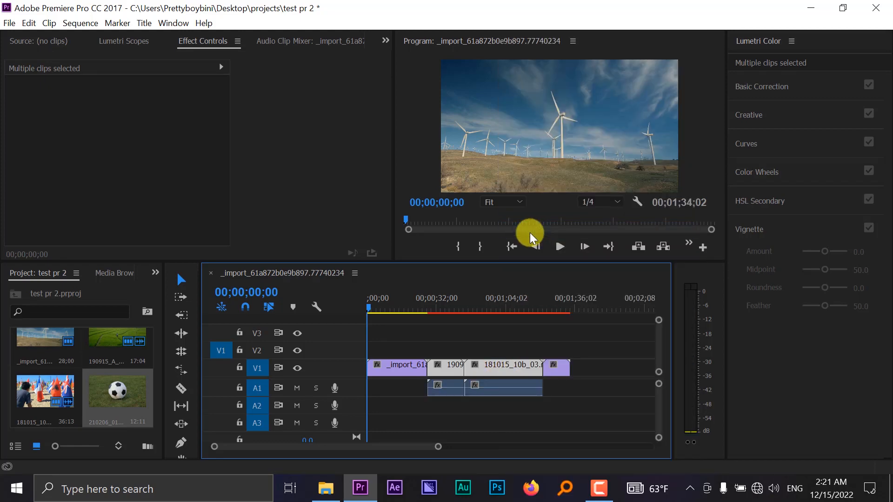
drag(506, 413, 448, 397)
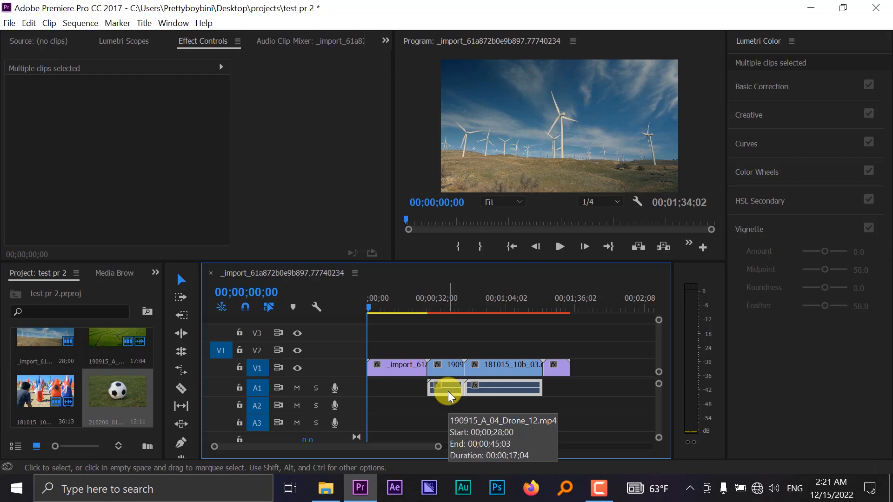
key(Delete)
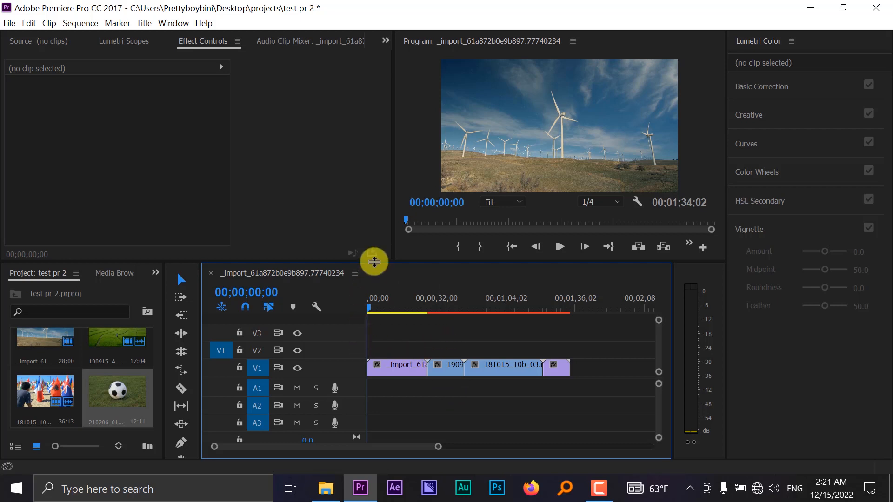
Step: Enlarge the Program monitor and preview parts of the wind turbine, rice field and beach flags clips
drag(381, 262, 390, 329)
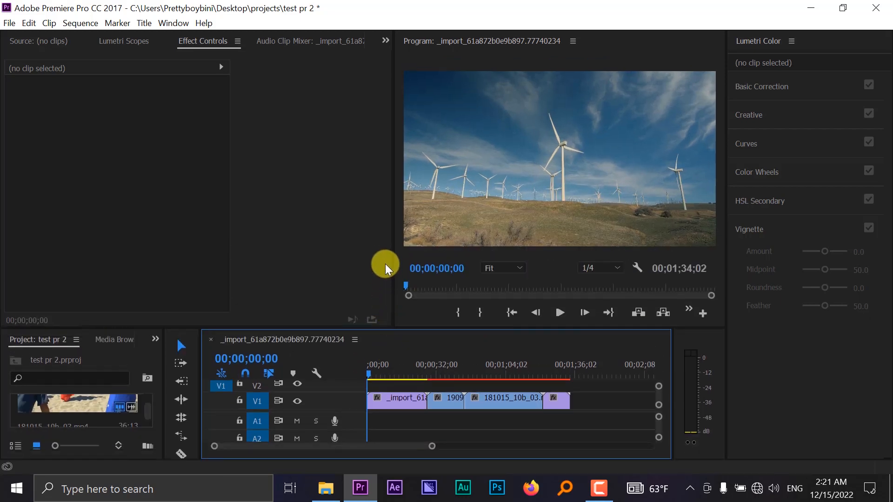
drag(392, 213, 317, 220)
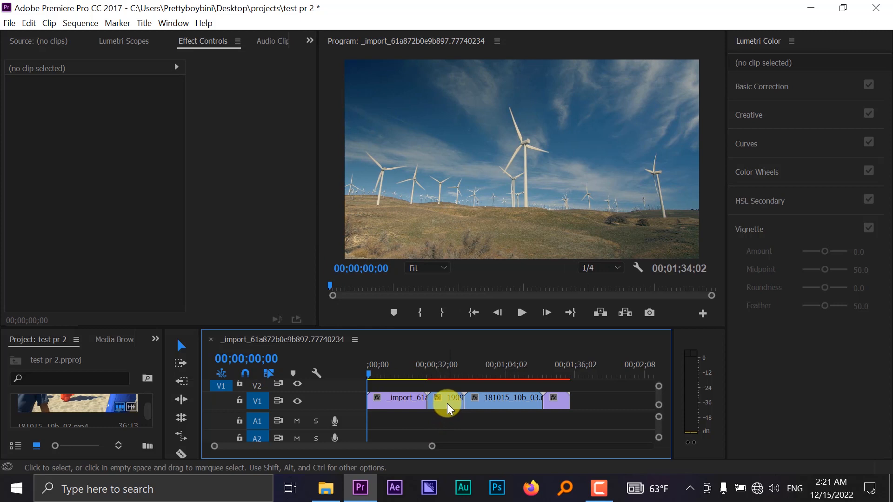
key(space)
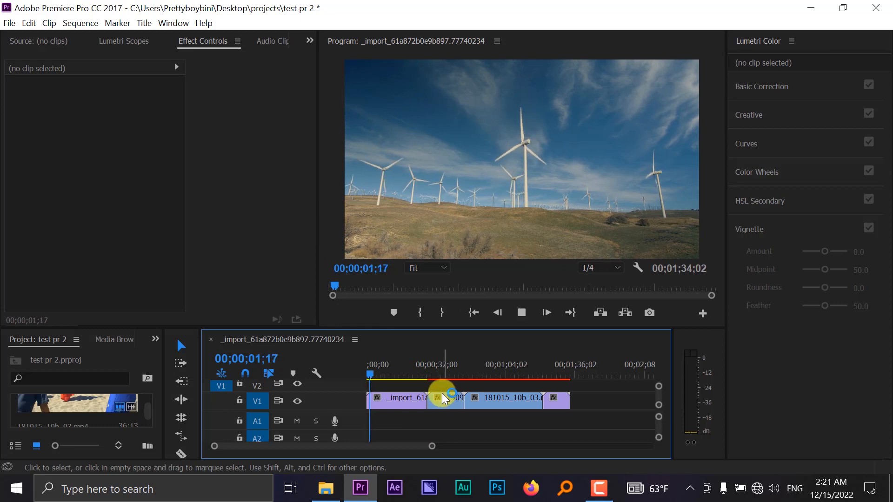
click(423, 399)
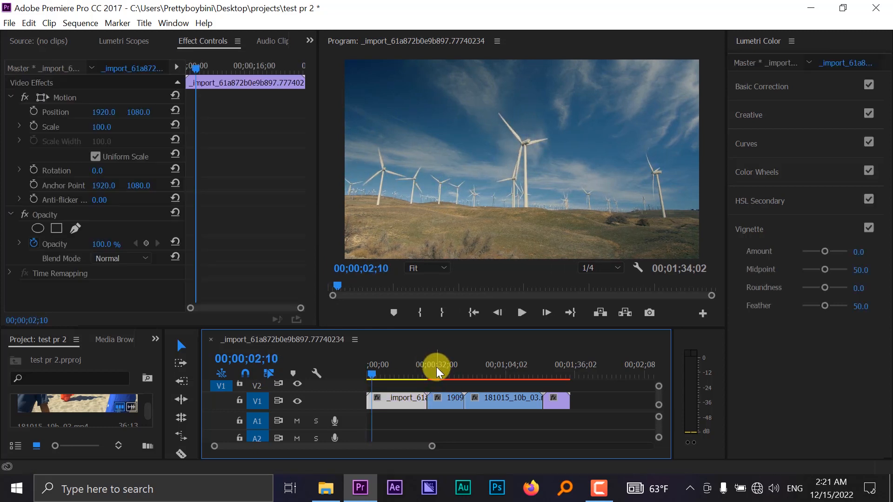
click(437, 372)
key(space)
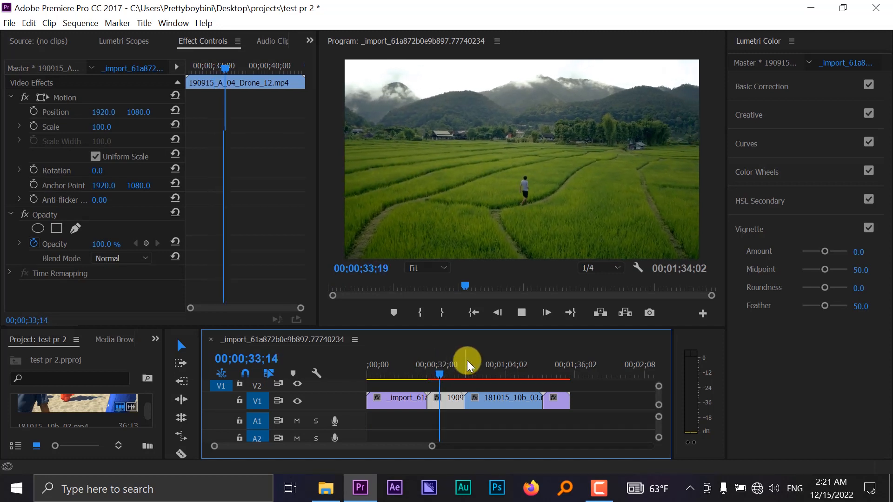
click(492, 359)
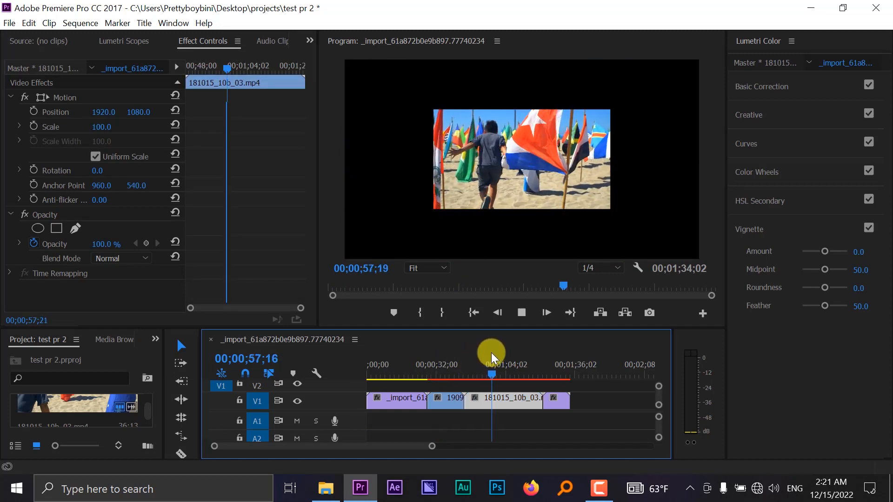
key(space)
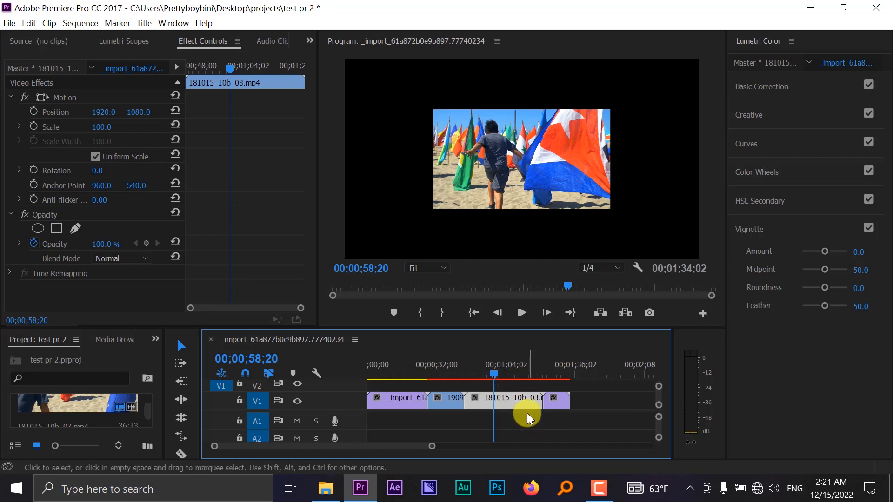
Step: Set the beach flags clip 181015_10b_03 to frame size and check the framing of the soccer ball clip
right_click(517, 400)
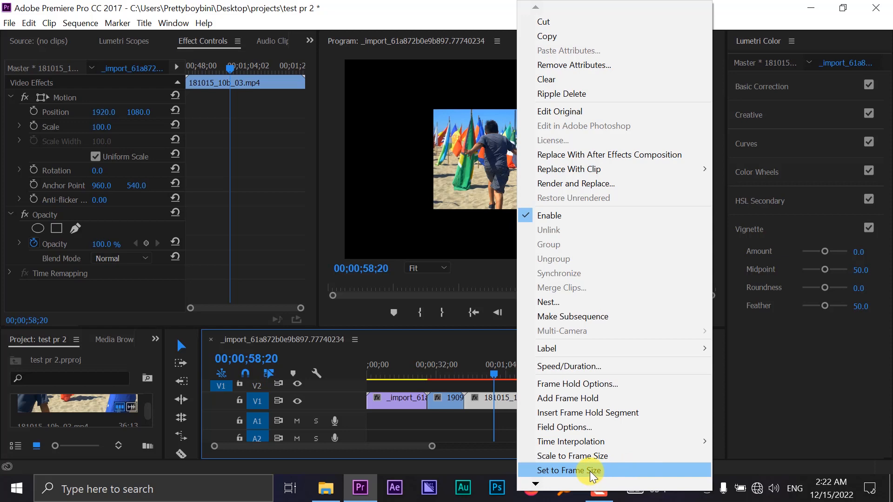
click(645, 470)
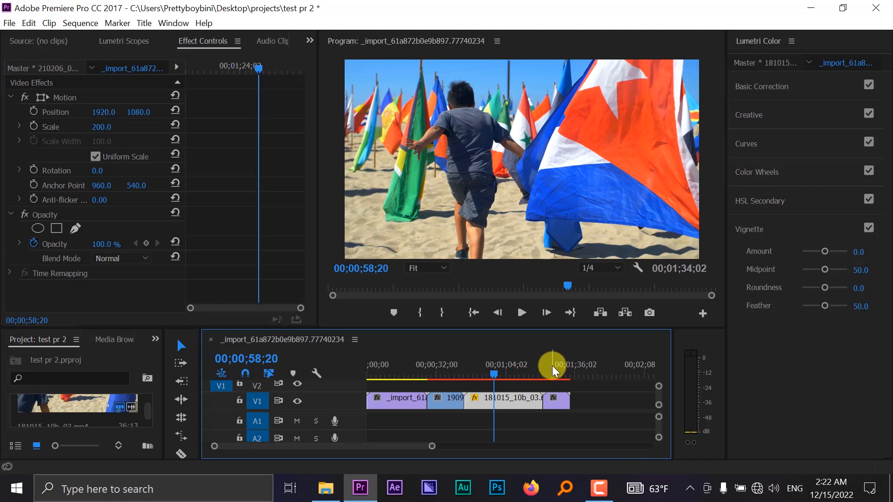
click(554, 371)
mouse_move(557, 366)
mouse_down()
mouse_move(568, 367)
mouse_move(546, 365)
mouse_up()
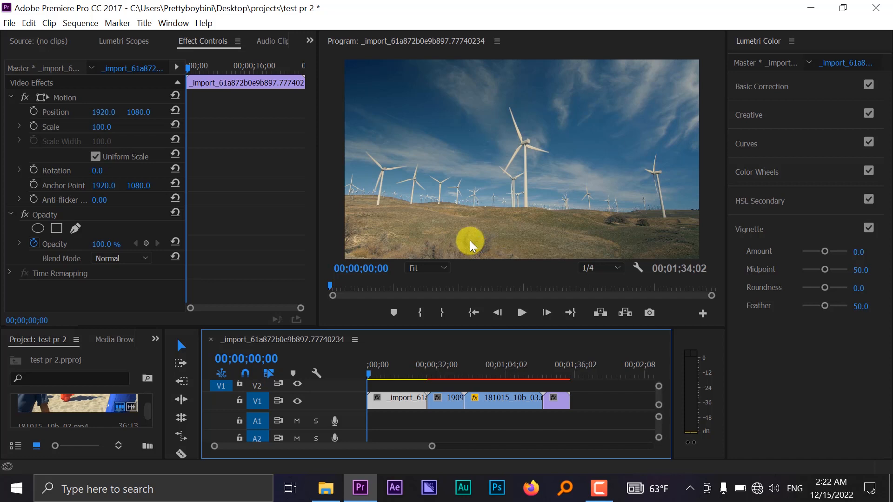
Step: Cut the wind turbine clip at 00;00;05;12, removing everything after the cut, and ripple delete the resulting gap
key(equal)
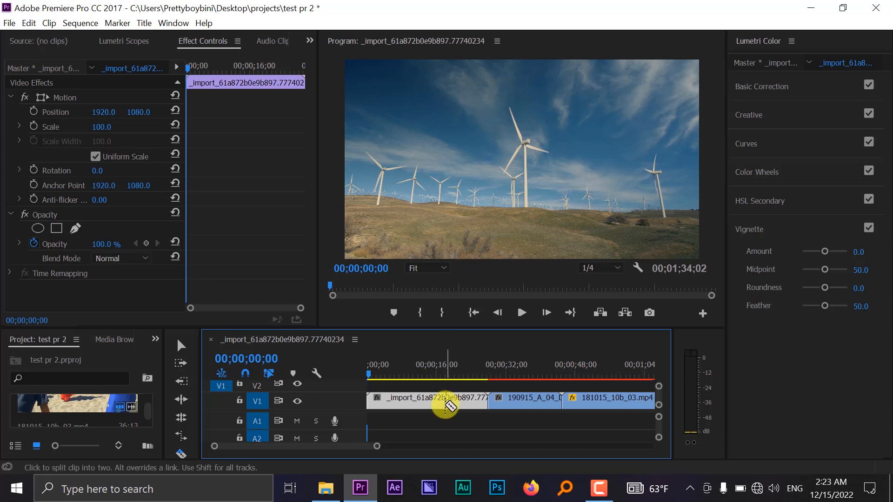
key(space)
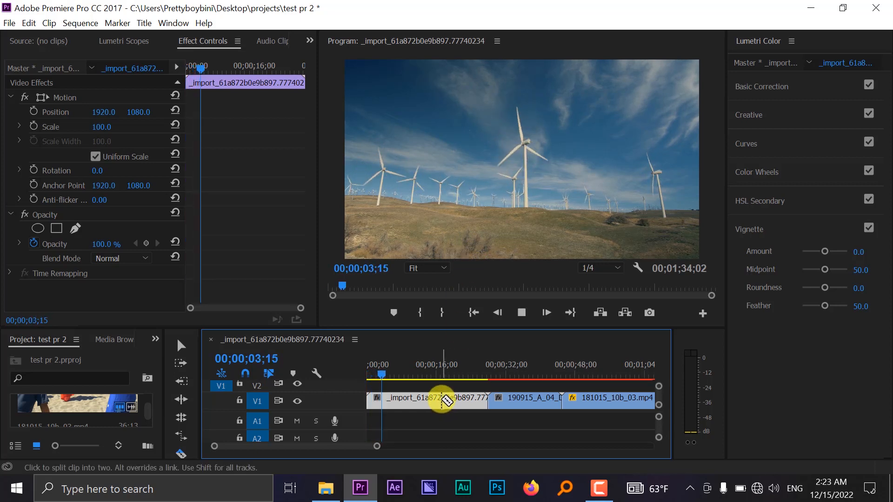
key(space)
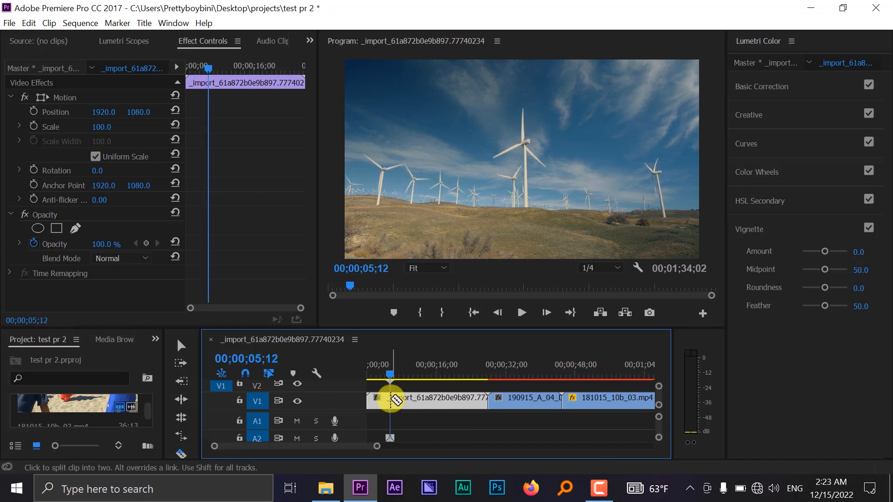
click(393, 400)
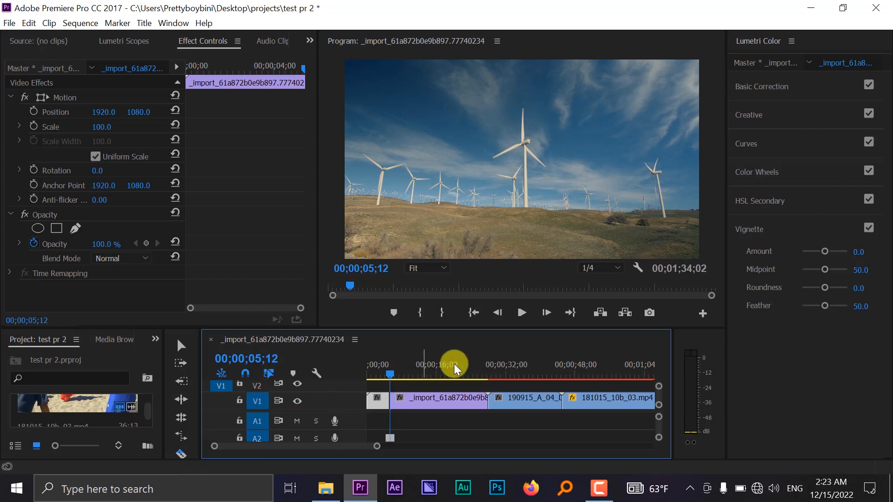
click(180, 350)
click(432, 406)
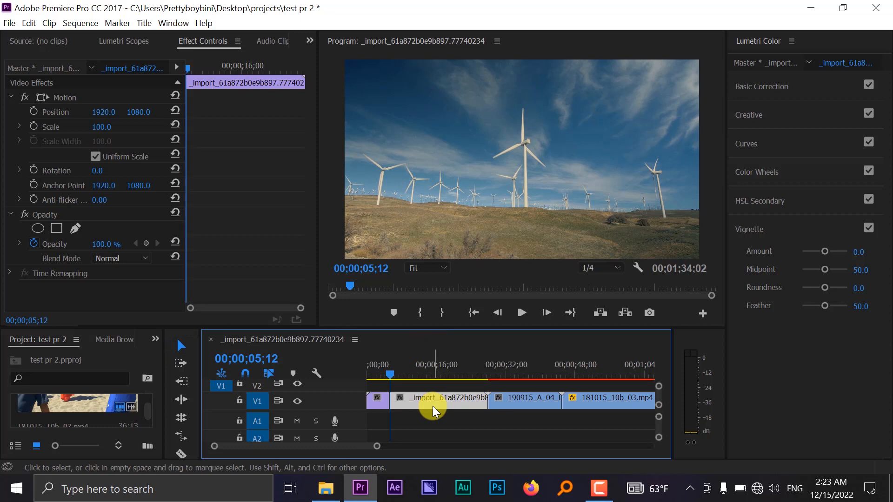
key(Delete)
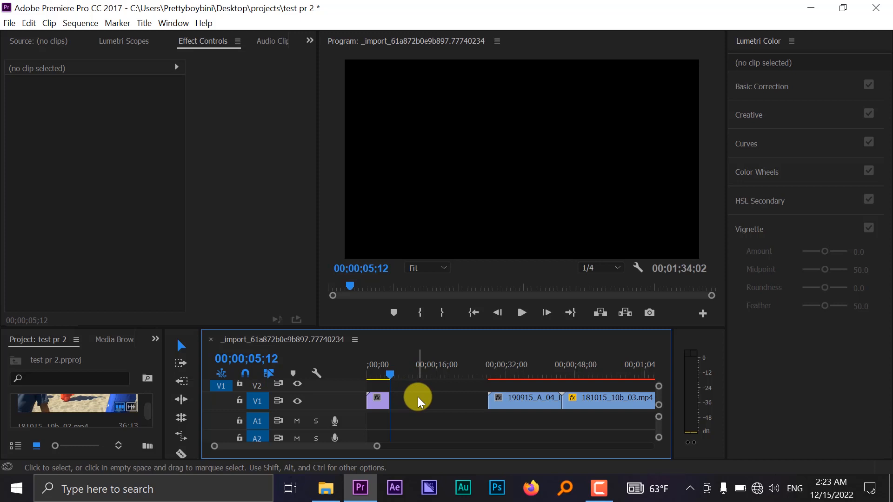
right_click(417, 397)
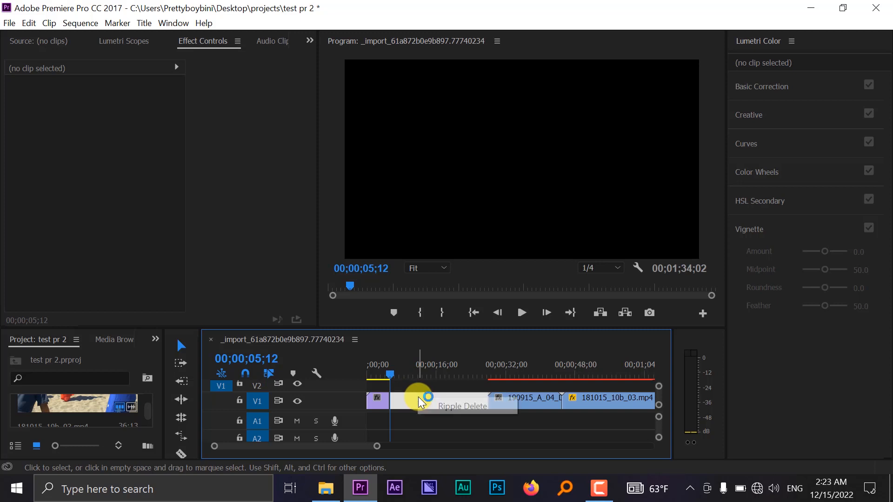
click(474, 406)
Step: Cut the rice field clip 190915_A_04_Drone_12 at 00;00;12;17 and delete the part after the cut
click(381, 367)
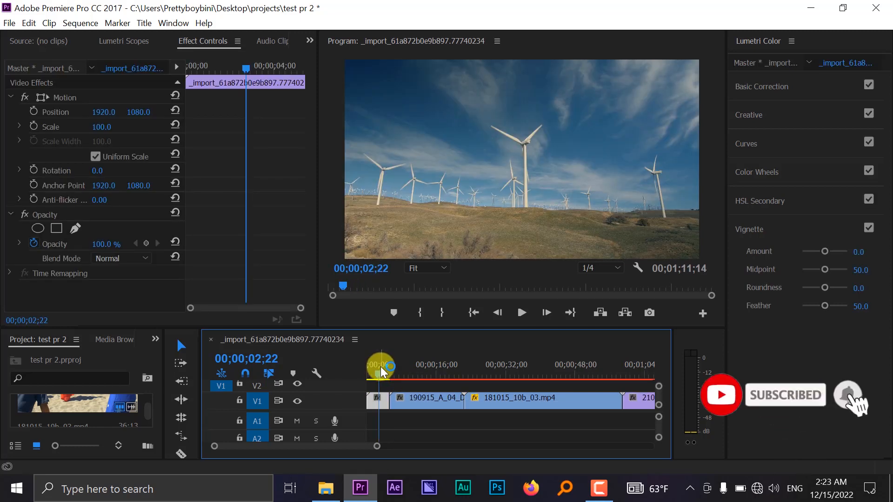
key(space)
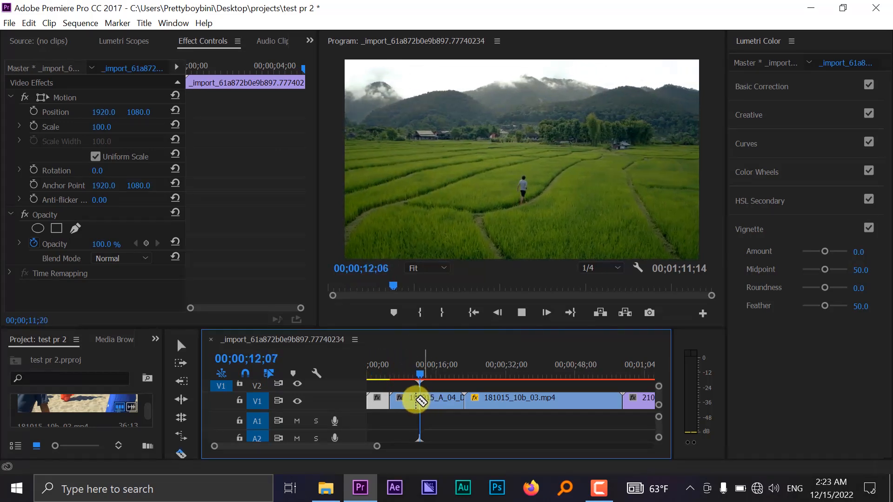
key(space)
click(422, 401)
key(v)
click(447, 398)
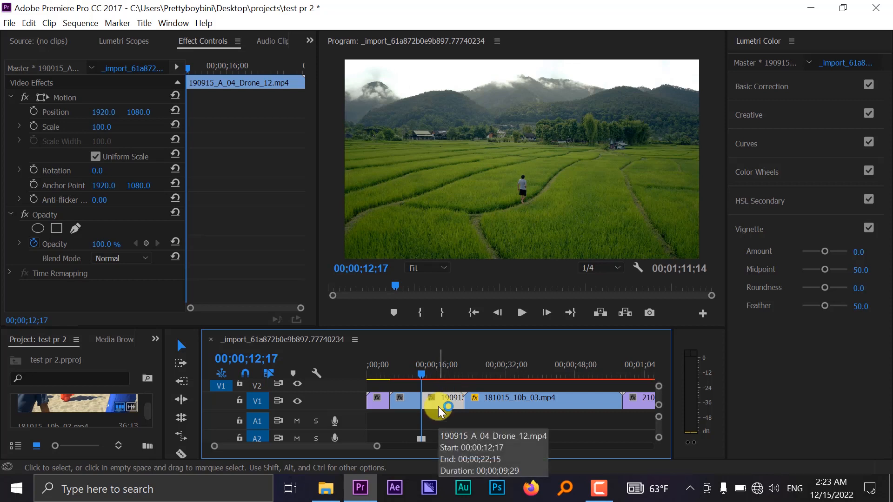
key(Delete)
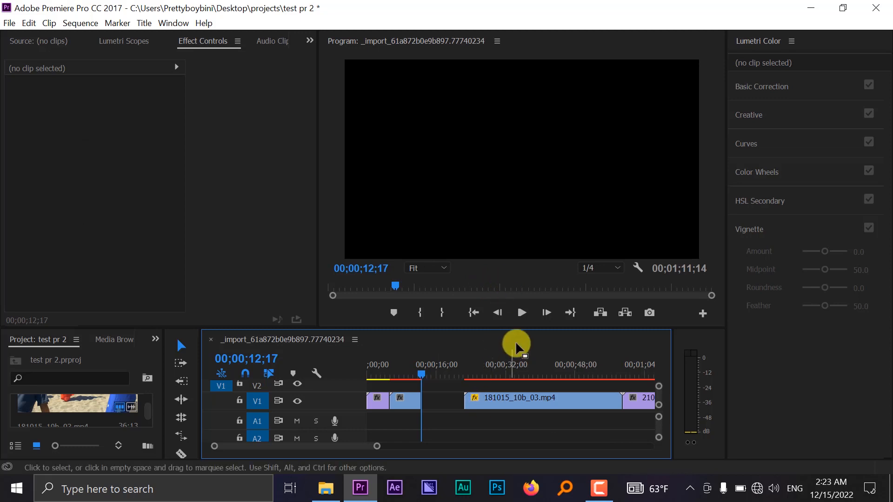
Step: Cut the beach flags clip 181015_10b_03 at 00;00;34;26 and delete the part before the cut
click(520, 369)
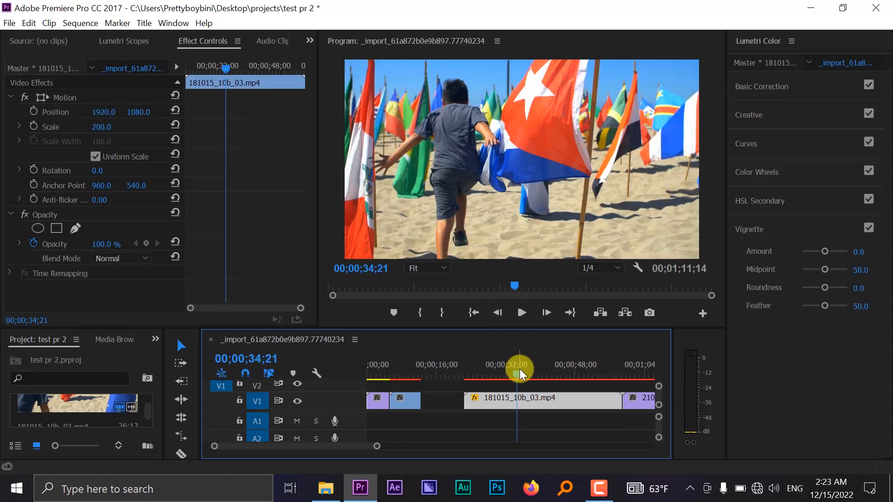
key(space)
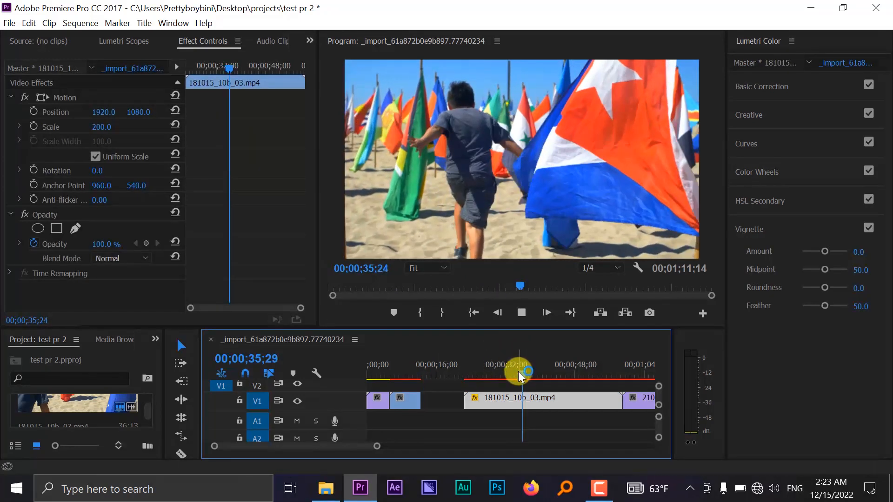
drag(472, 403, 474, 399)
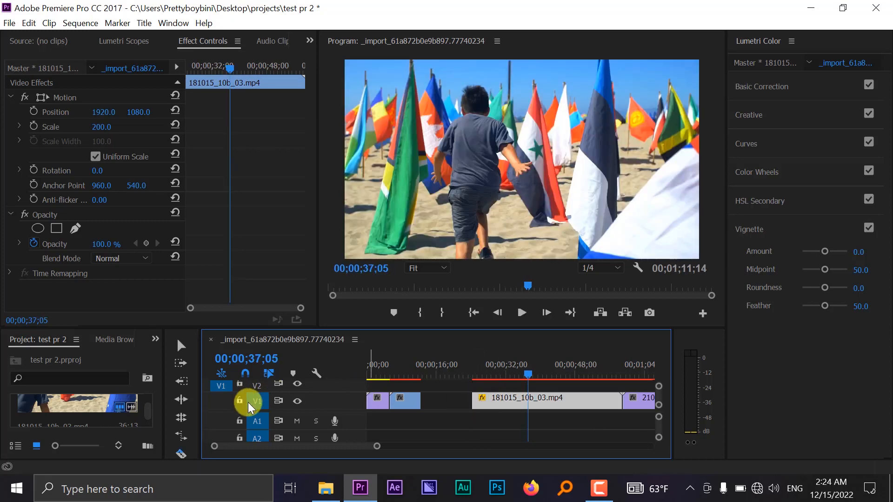
key(c)
click(518, 399)
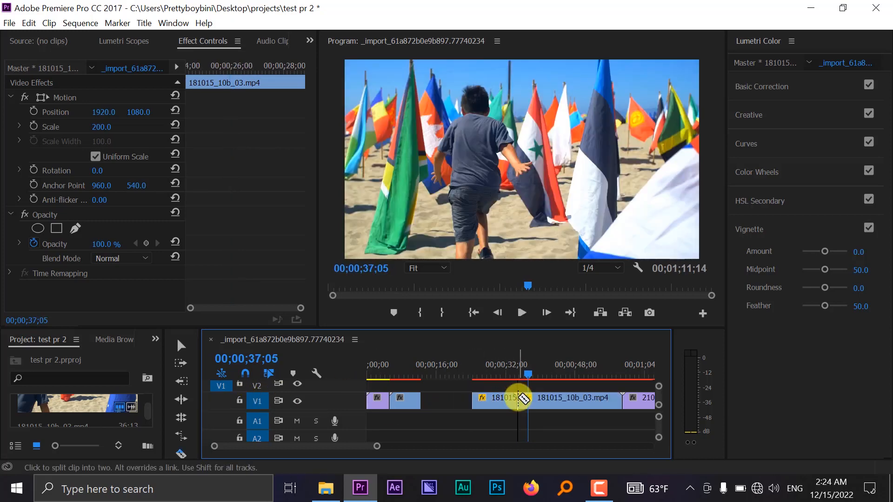
key(v)
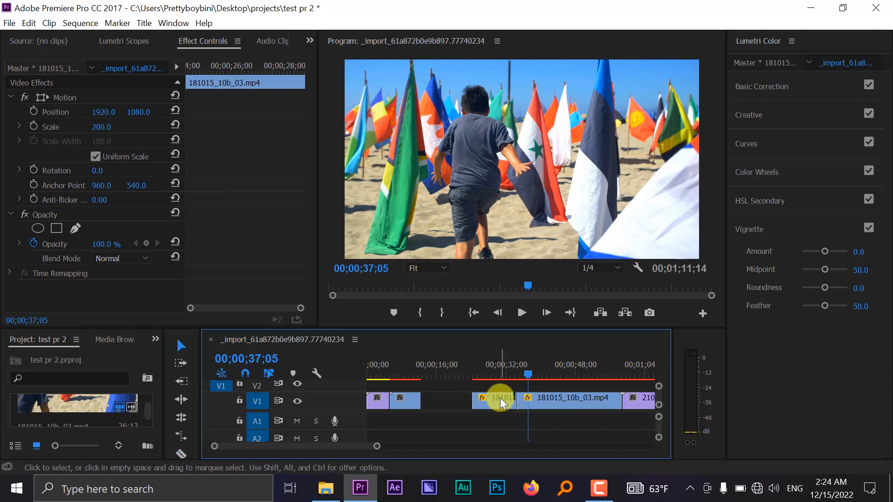
key(Delete)
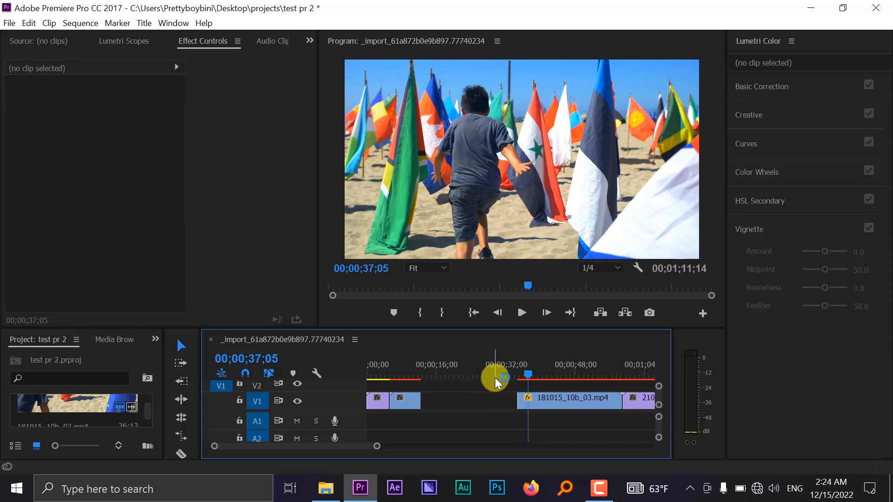
Step: Cut the beach flags clip at 00;00;41;07, removing the part after it, and ripple delete the gap between the rice field and beach flags clips
key(space)
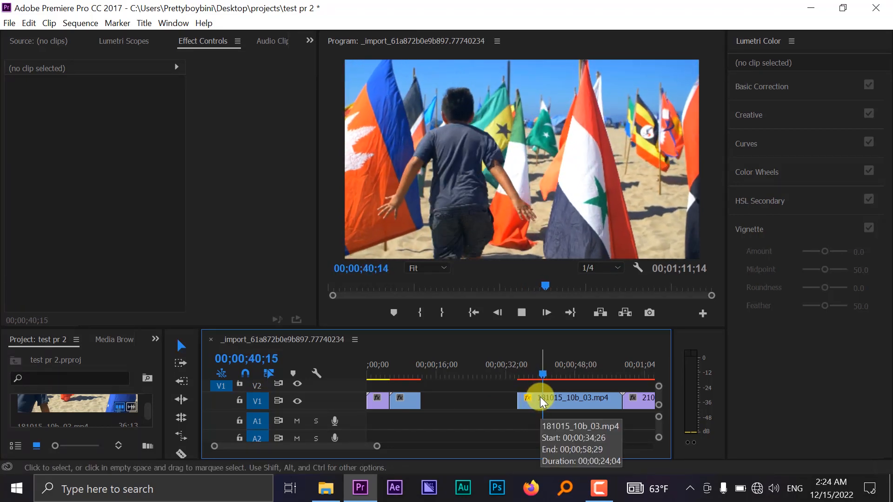
click(540, 398)
key(c)
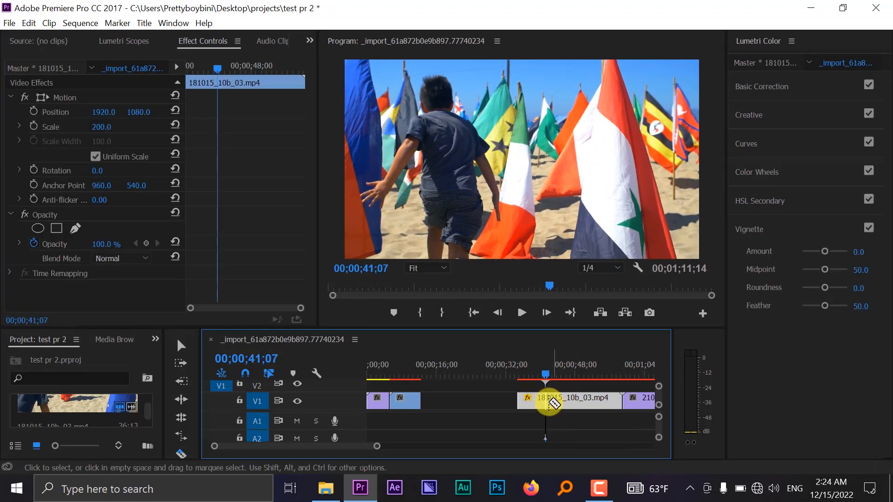
click(542, 399)
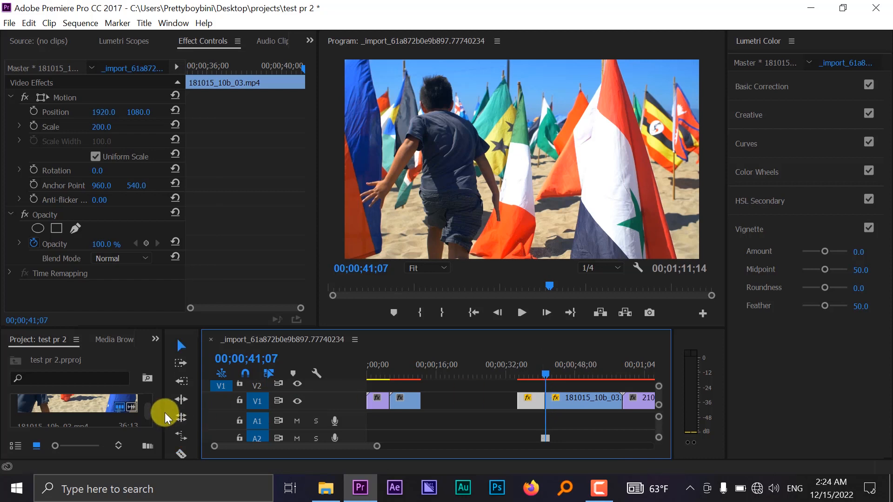
key(v)
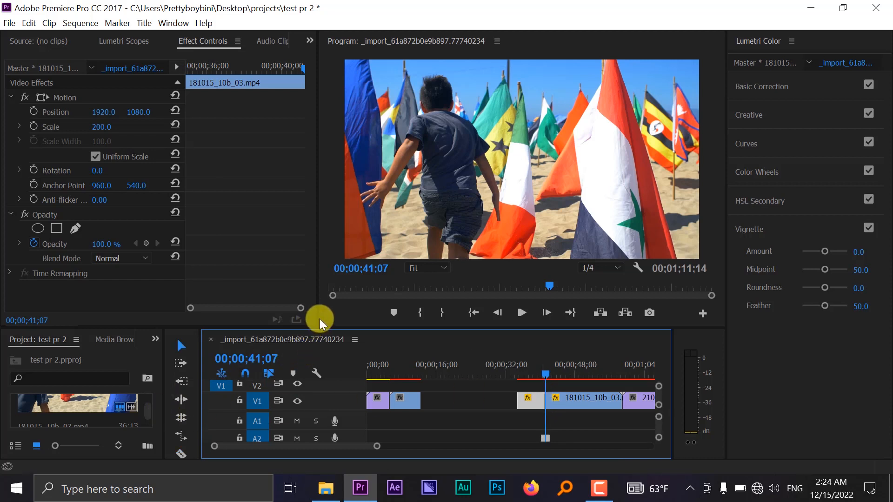
click(605, 402)
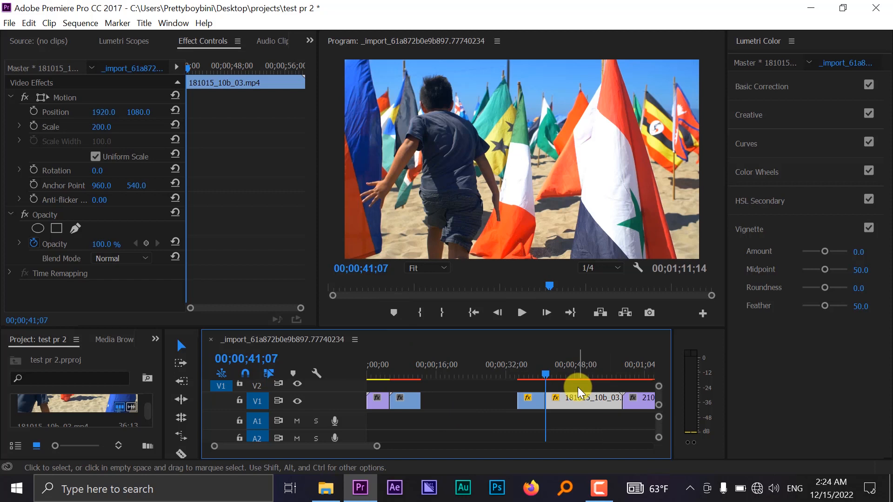
key(Delete)
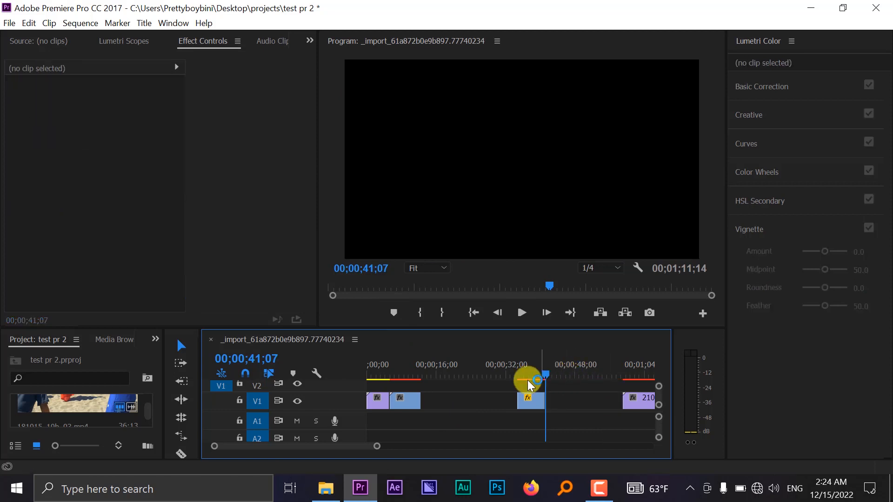
right_click(456, 398)
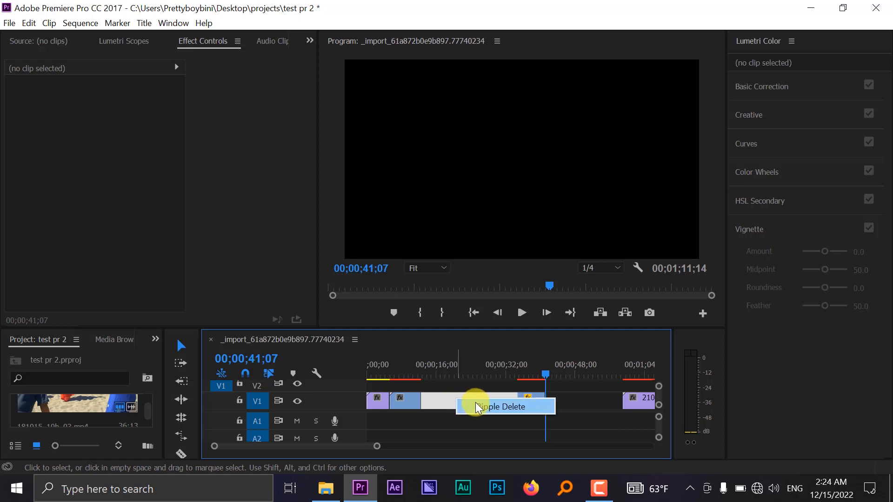
click(502, 405)
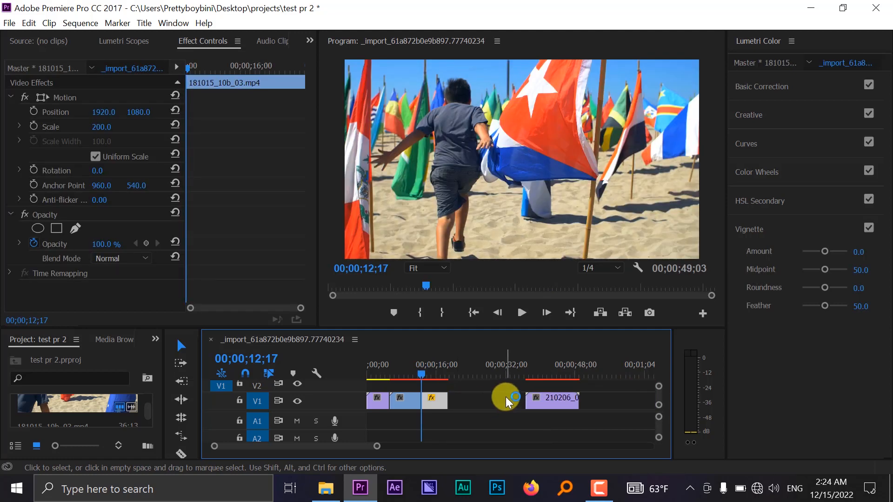
Step: Review the beach flags clip, and trim the start of the soccer ball clip 210206_01_Soccer Ball_4k_013 to 00;00;37;08
key(space)
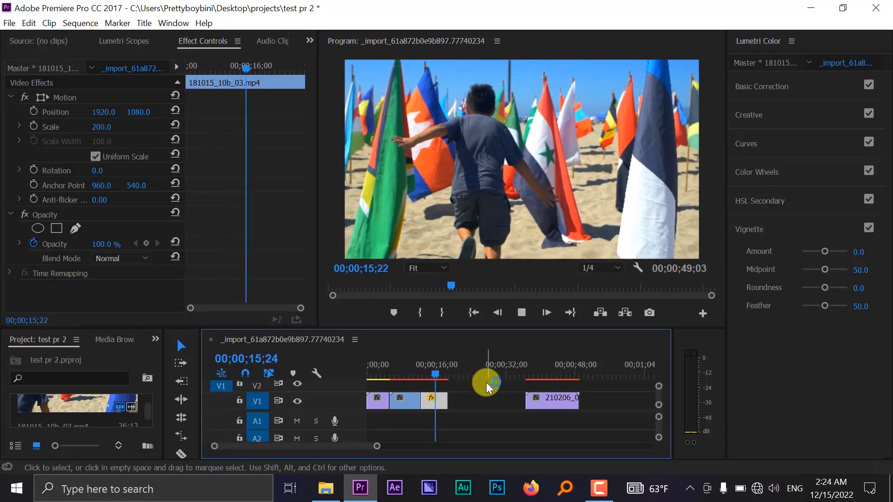
click(526, 367)
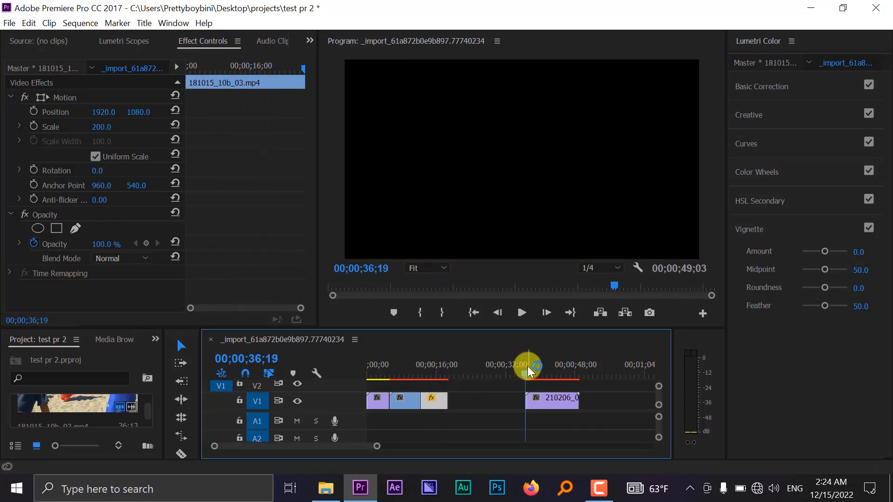
drag(527, 366, 531, 364)
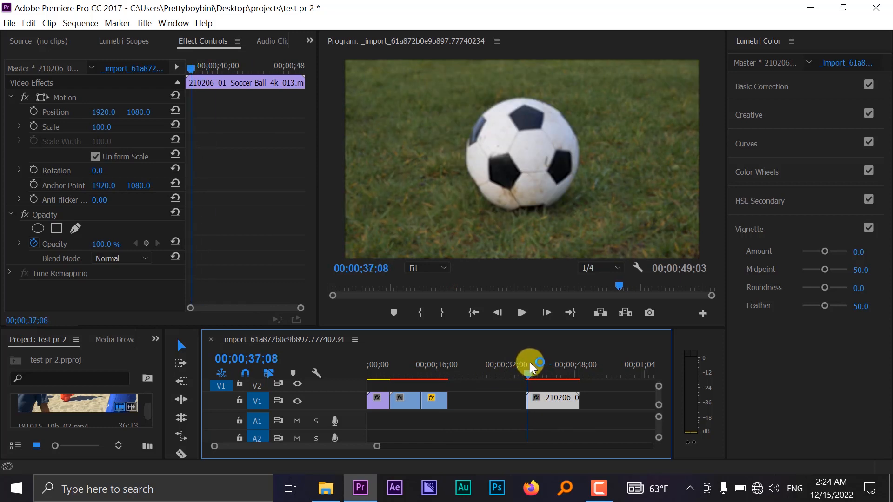
drag(528, 401, 532, 401)
Step: Trim the end of the soccer ball clip to 00;00;40;20 and ripple delete the gap between the beach flags and soccer ball clips
key(space)
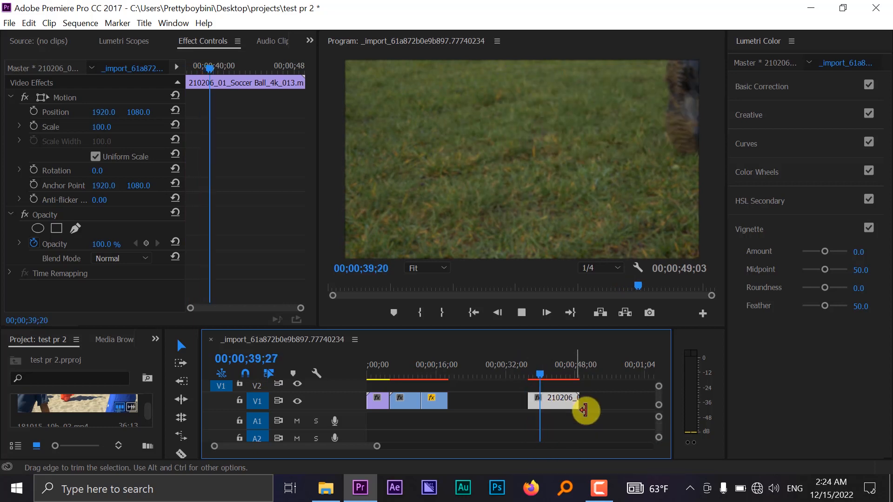
key(space)
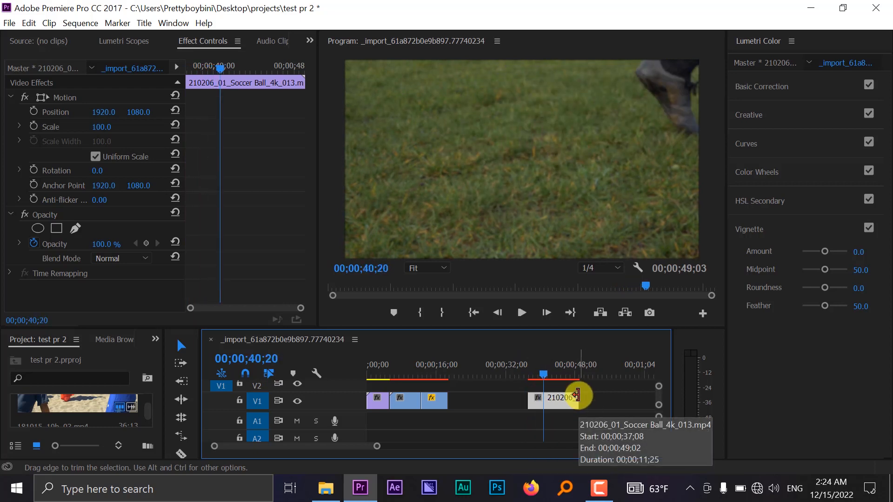
drag(576, 396, 545, 394)
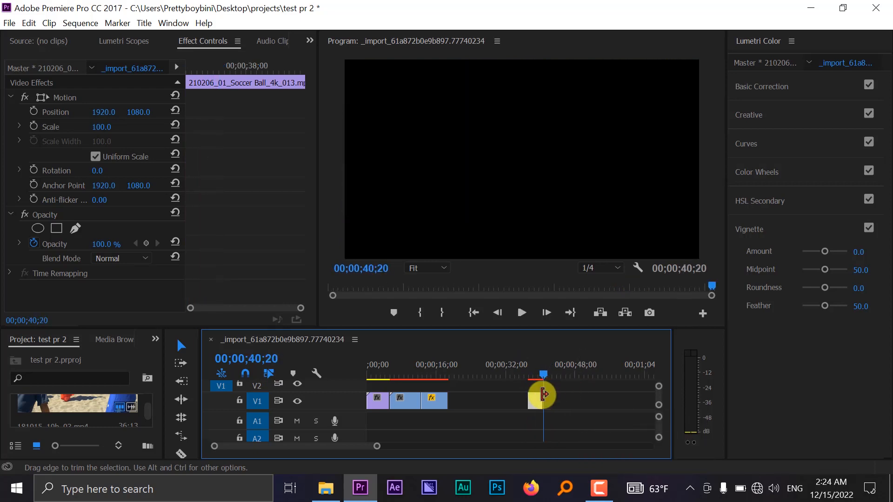
right_click(467, 396)
click(512, 405)
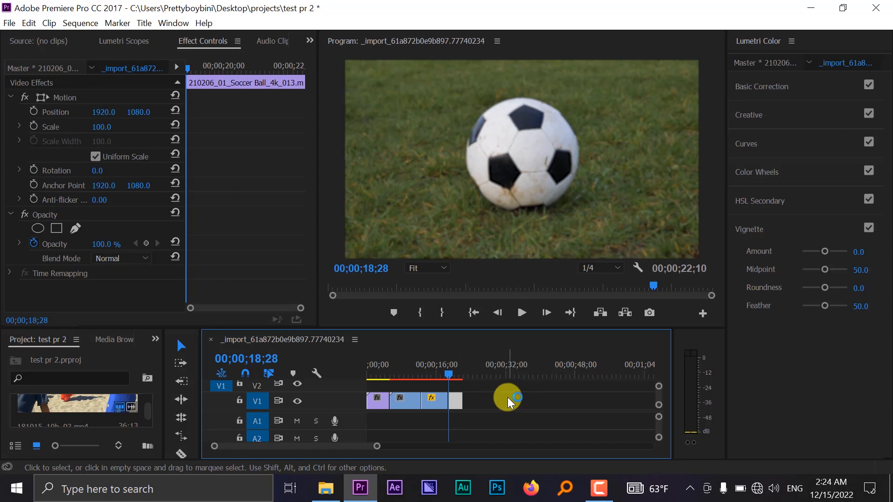
Step: Return to the start of the sequence and play through all four trimmed clips to review the edit
key(equal)
key(Up)
key(Up)
key(Up)
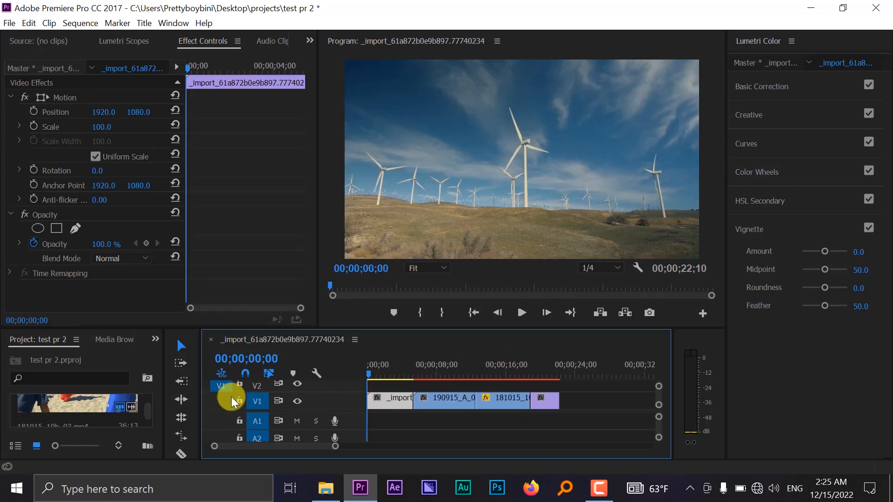
key(space)
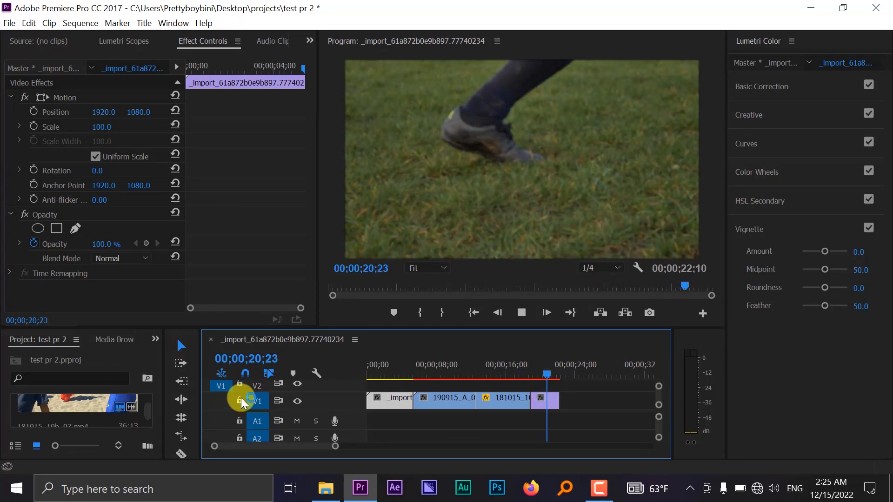
key(space)
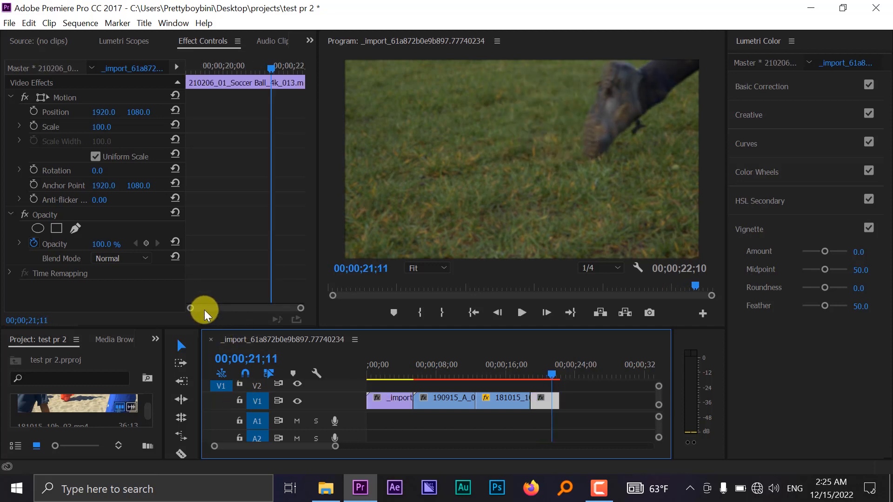
Step: Enlarge the timeline area and show the video transition categories in the effects library
drag(176, 328, 171, 290)
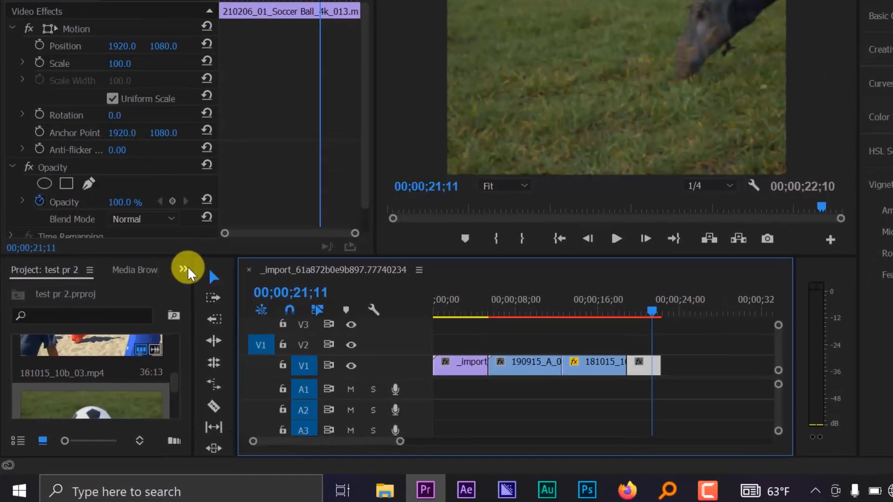
click(184, 269)
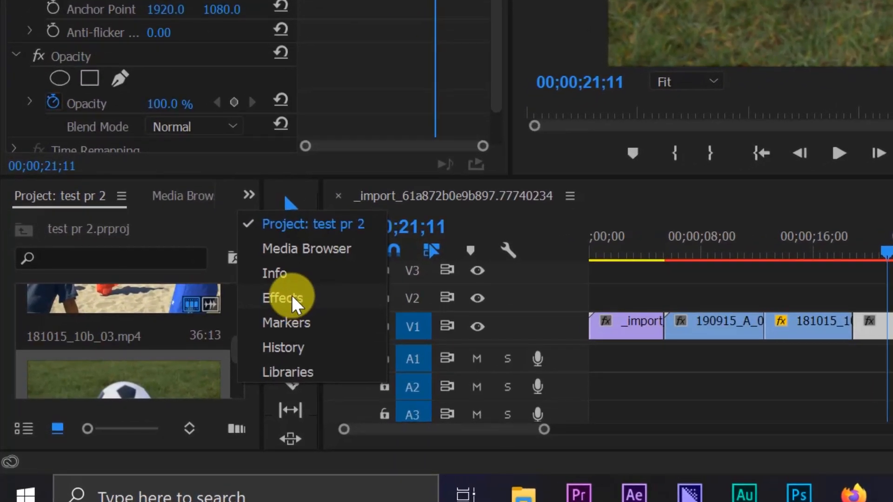
click(297, 293)
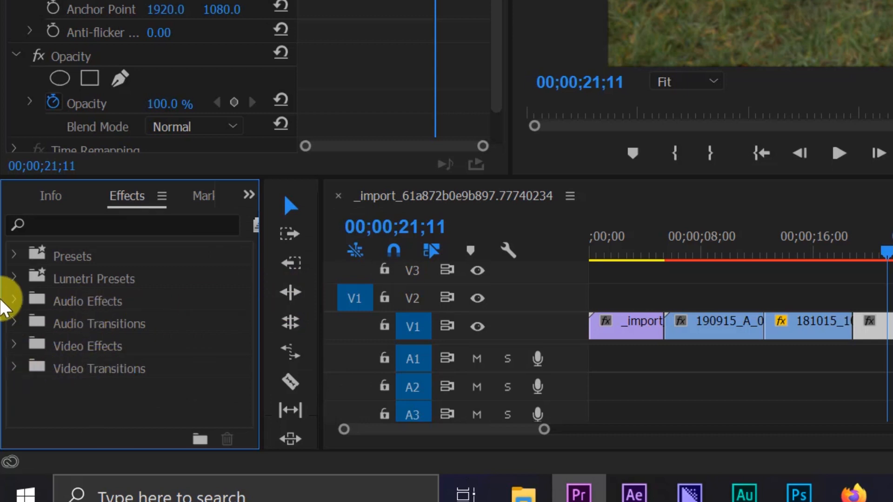
click(91, 258)
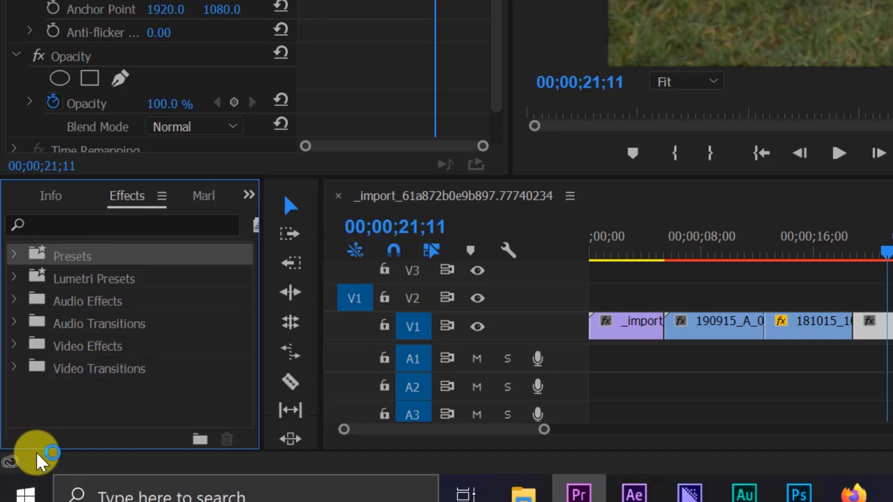
click(14, 368)
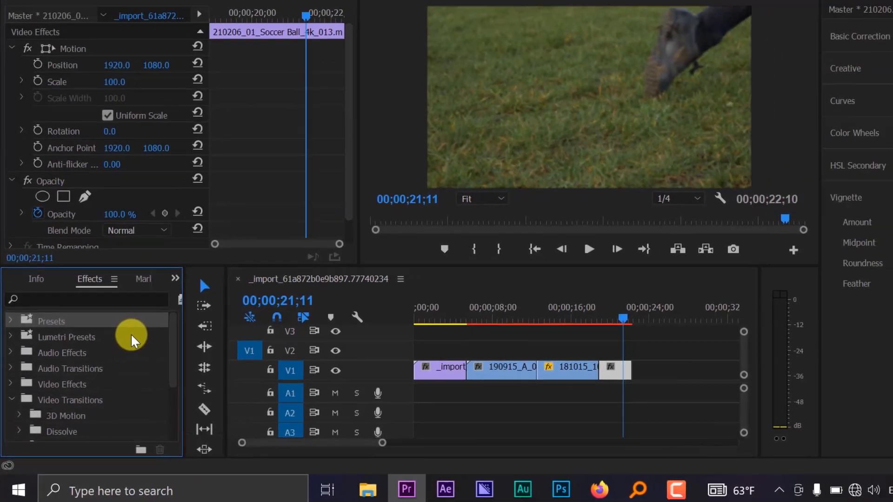
scroll(187, 274, down, 1)
scroll(118, 350, down, 2)
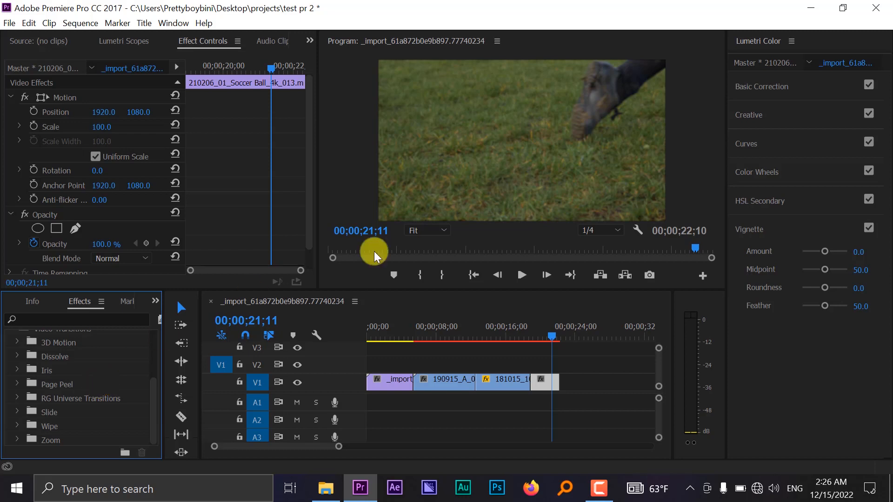
Step: Apply the 3D Motion transition Cube Spin at the cut between the rice field and beach flags clips, and preview it
scroll(133, 359, up, 3)
scroll(133, 359, down, 2)
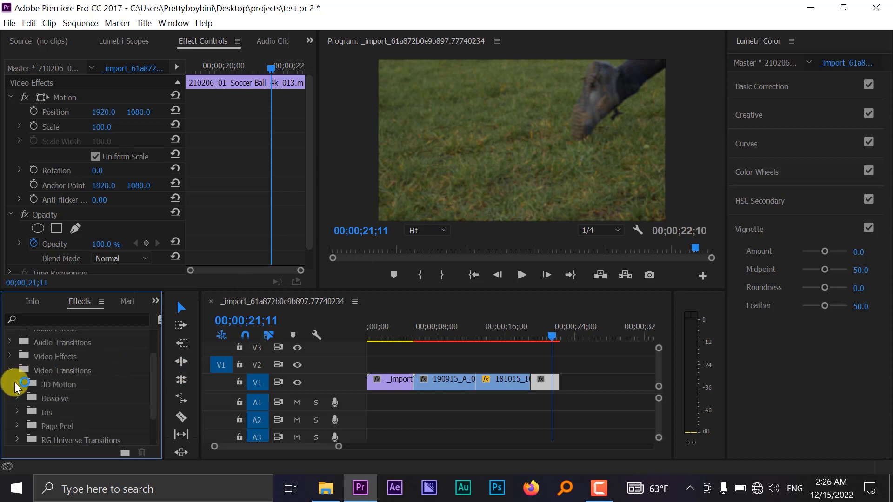
click(20, 383)
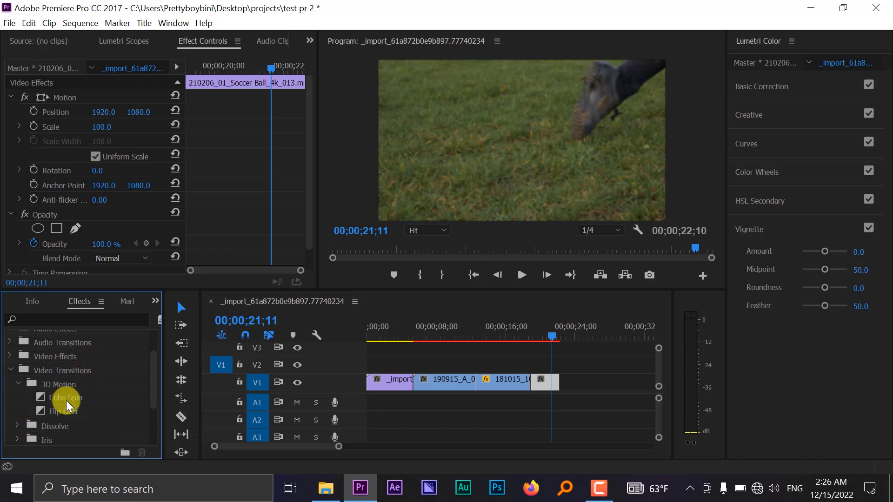
mouse_move(65, 398)
mouse_down()
mouse_move(326, 441)
mouse_move(432, 412)
mouse_move(478, 395)
mouse_move(475, 386)
mouse_up()
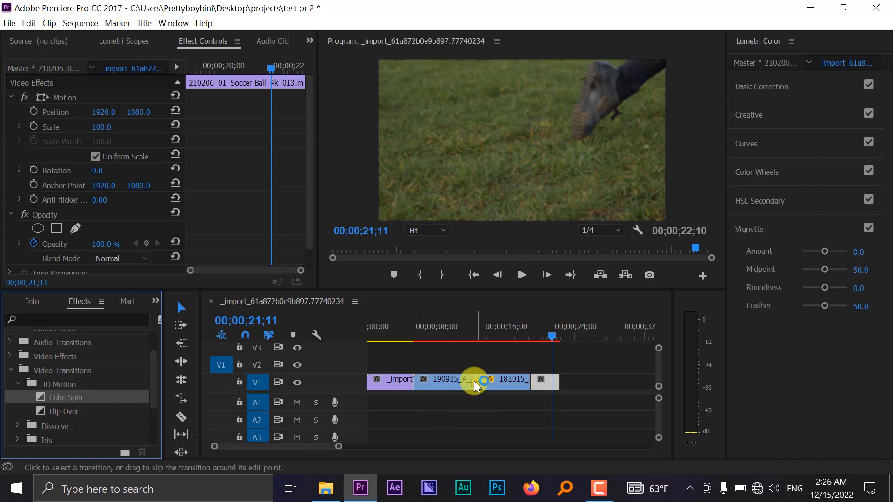
click(462, 328)
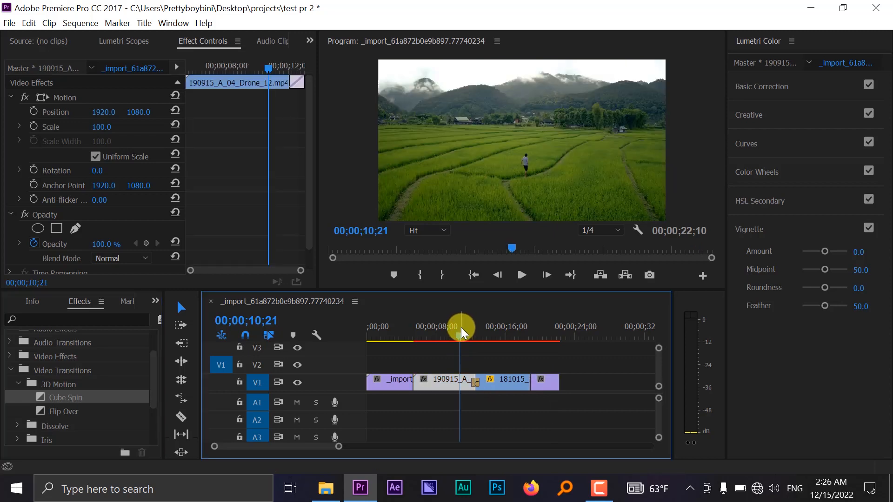
key(space)
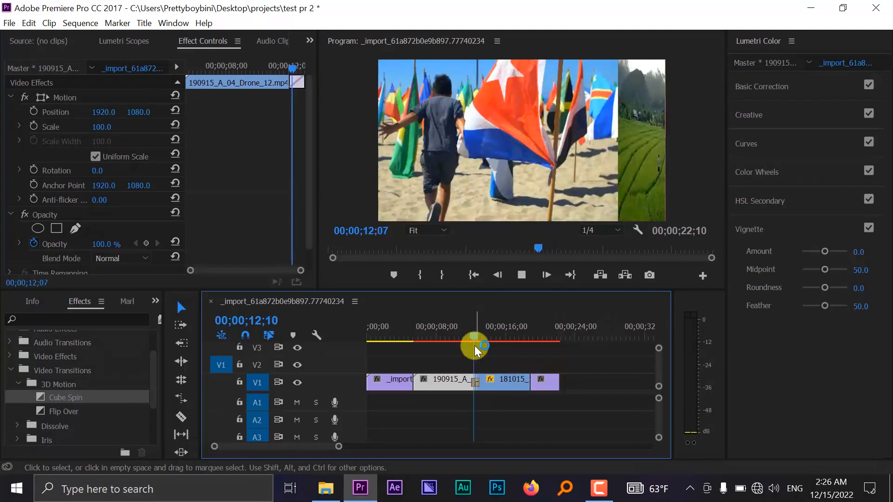
key(space)
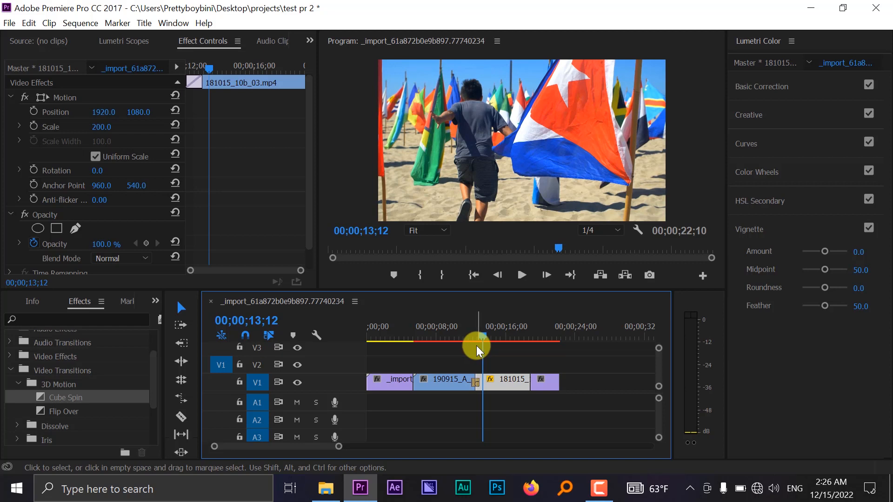
Step: Replace the transition between the rice field and beach flags clips with Additive Dissolve and play across the cut
scroll(10, 425, down, 3)
click(18, 356)
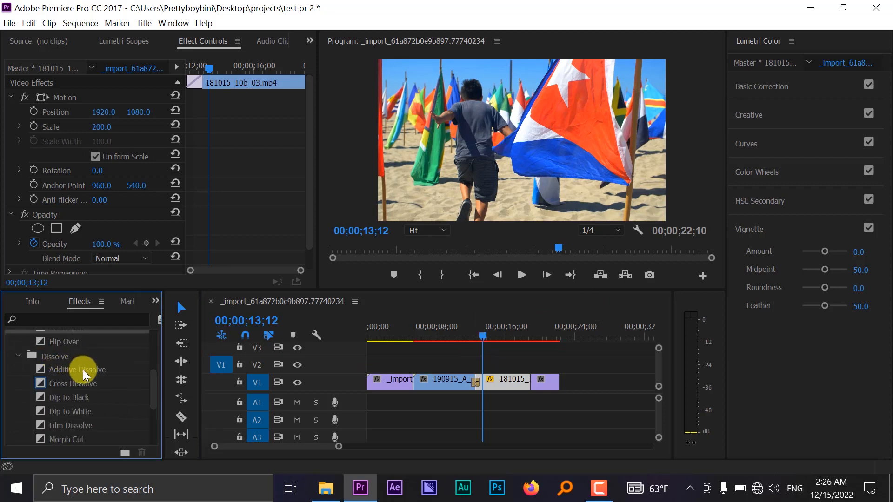
mouse_move(83, 370)
mouse_down()
mouse_move(464, 456)
mouse_move(489, 379)
mouse_move(476, 382)
mouse_up()
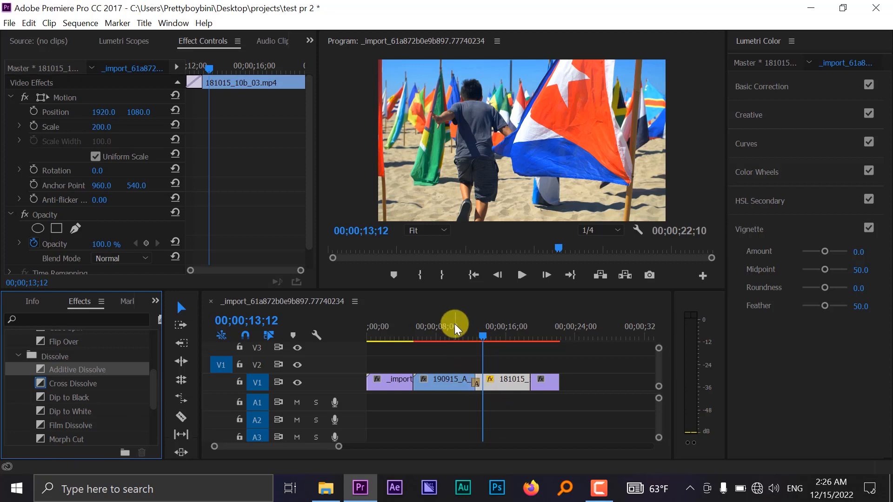
click(454, 326)
key(space)
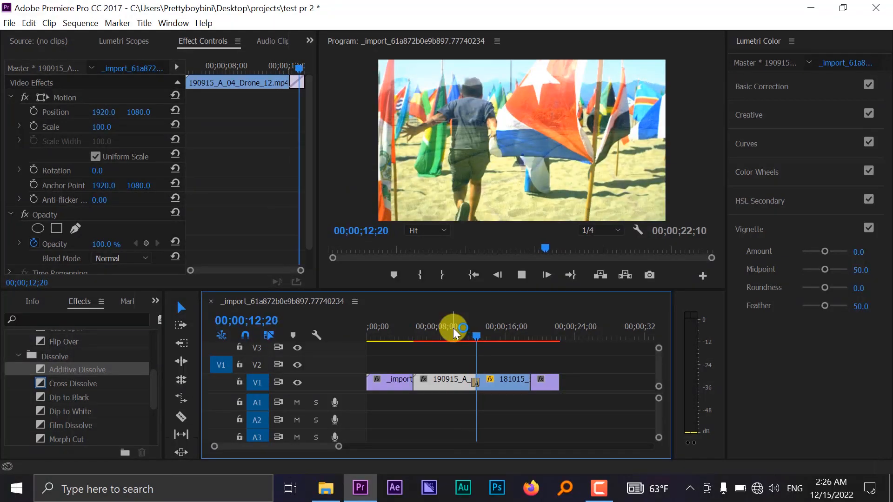
key(space)
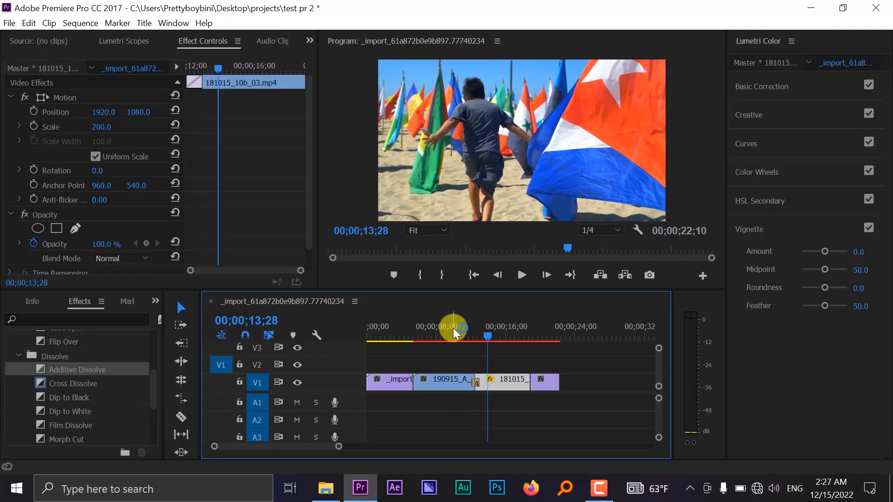
Step: Replace the transition between the rice field and beach flags clips with Dip to Black and play across the cut
scroll(58, 373, down, 3)
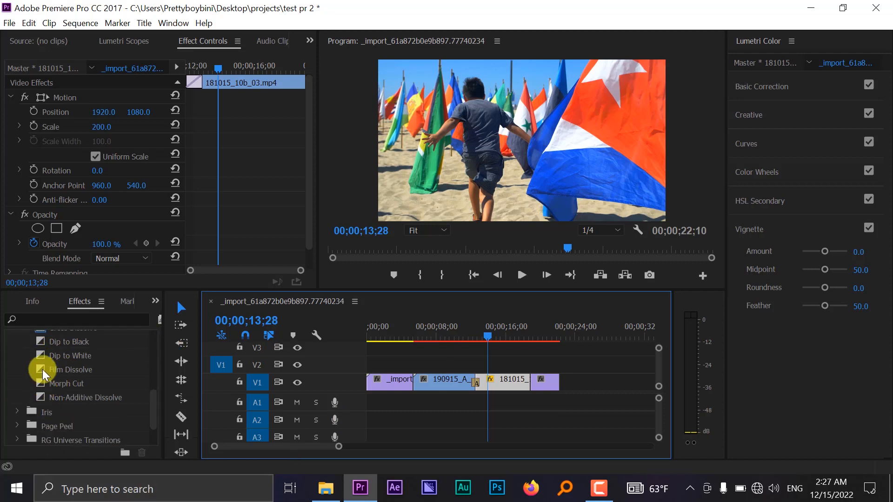
scroll(52, 384, up, 2)
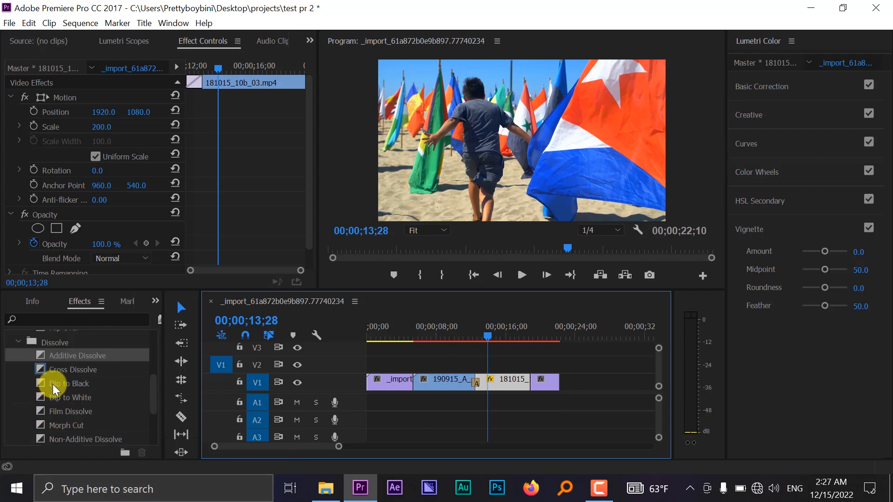
drag(65, 380, 473, 379)
click(458, 339)
key(space)
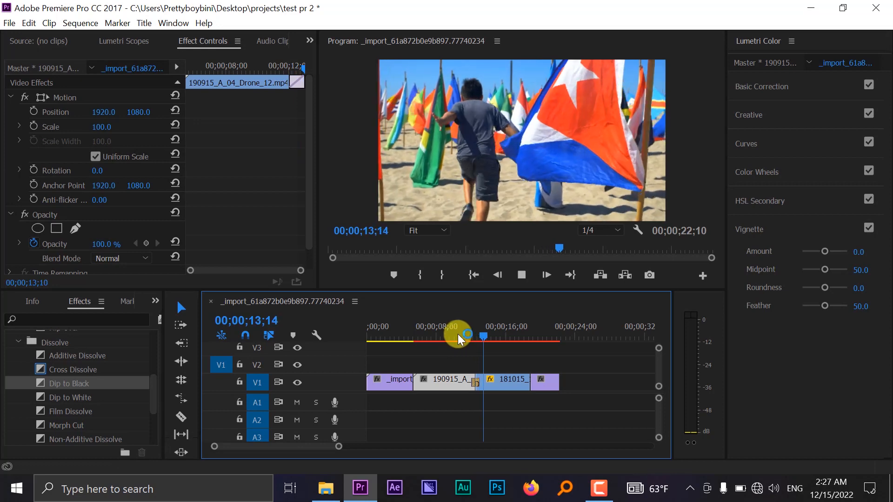
key(space)
Step: Replace the transition between the rice field and beach flags clips with Dip to White and play across the cut
click(88, 386)
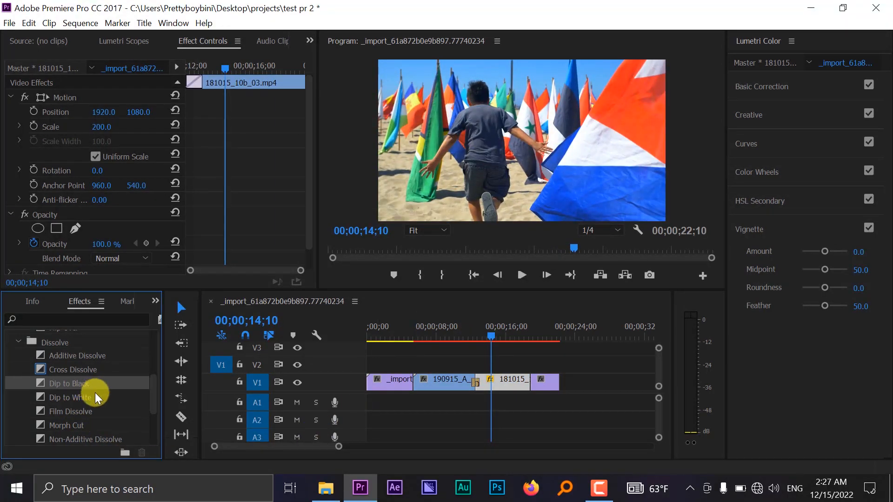
click(96, 396)
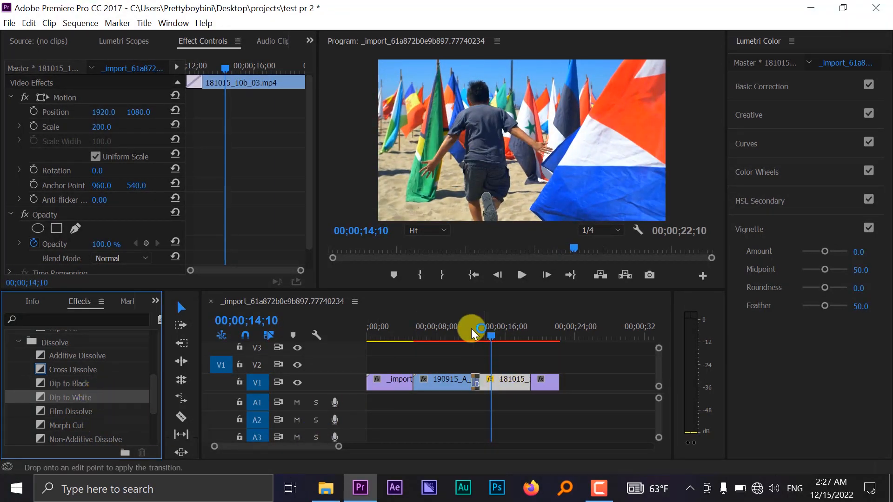
click(467, 318)
key(space)
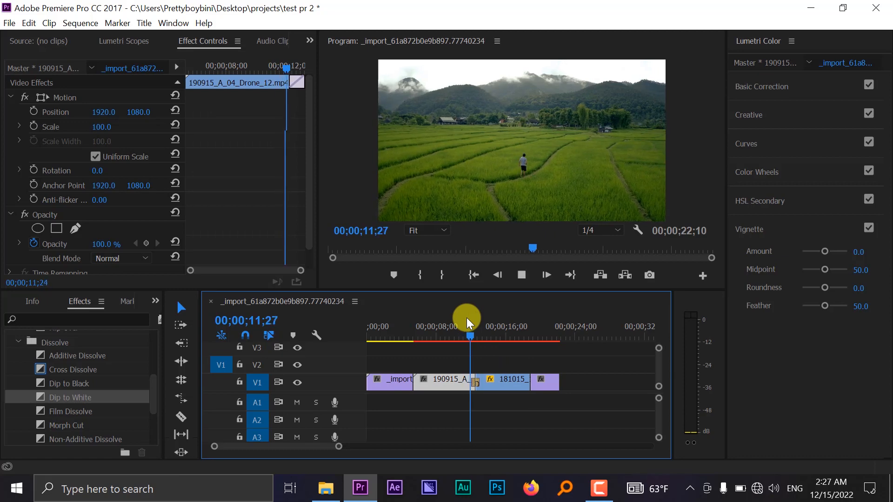
Step: Replace the transition between the rice field and beach flags clips with Iris Box from the Iris category
click(18, 343)
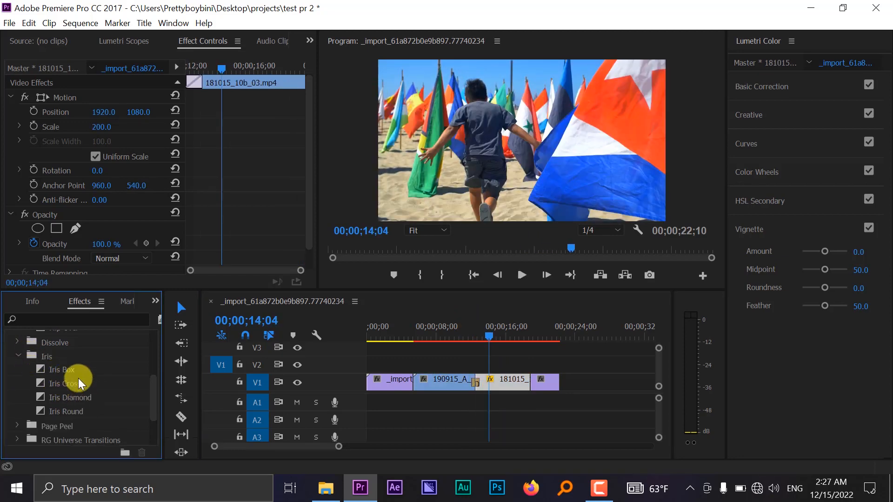
mouse_move(70, 369)
mouse_down()
mouse_move(534, 471)
mouse_move(483, 381)
mouse_up()
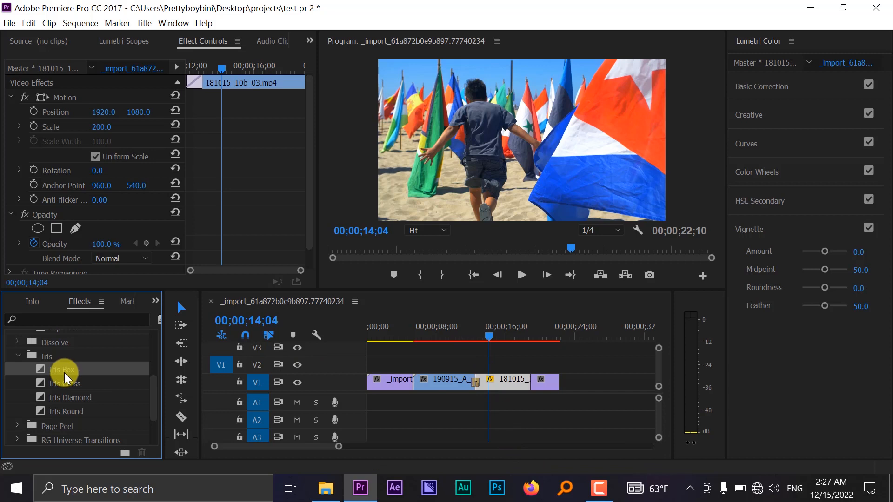
drag(46, 366, 433, 501)
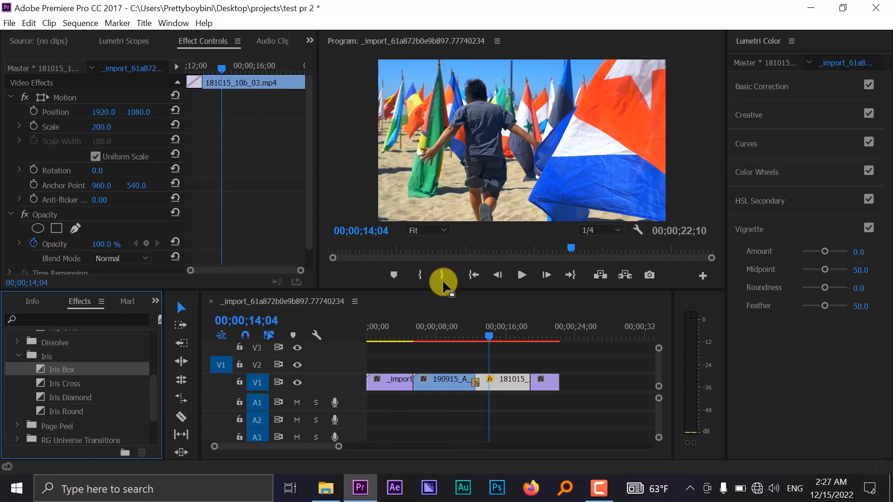
Step: Play across the cut between the rice field and beach flags clips to preview the Iris Box transition
click(470, 345)
click(462, 324)
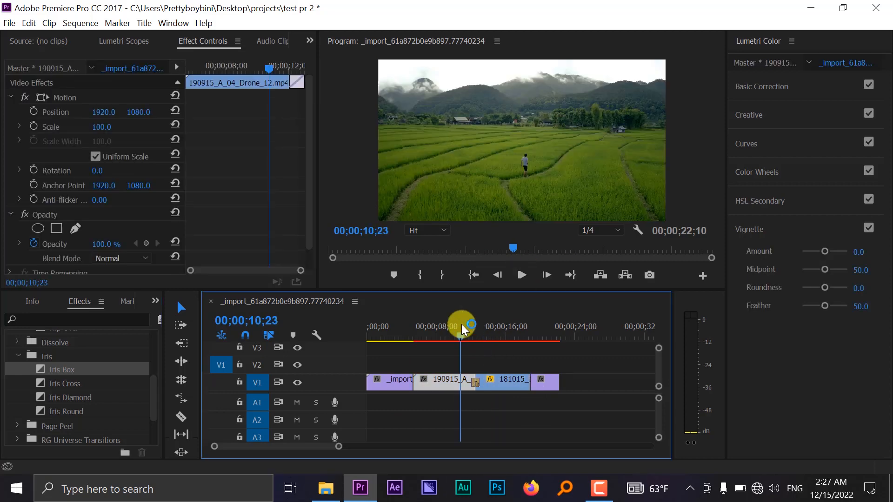
key(space)
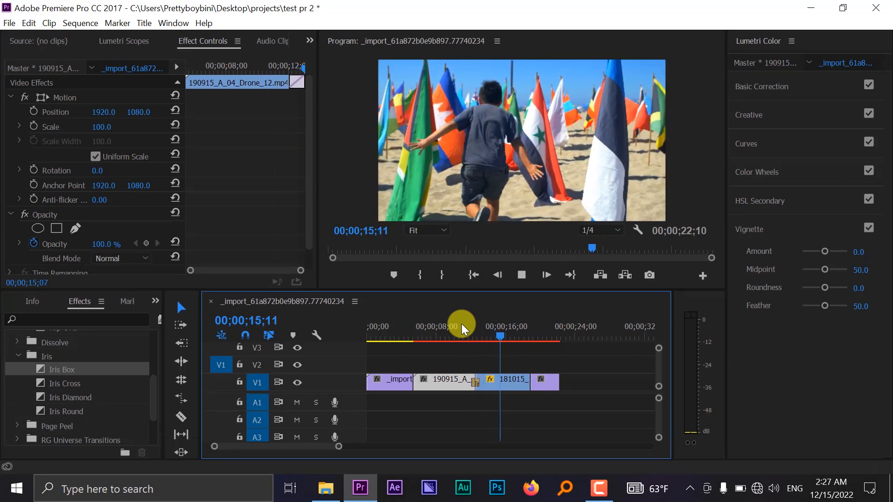
key(space)
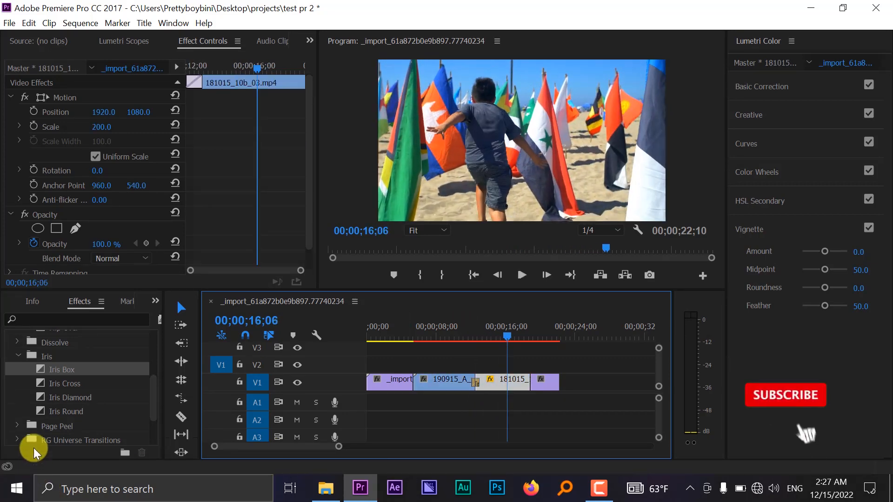
Step: Replace the transition between the rice field and beach flags clips with Iris Cross and play across the cut
drag(90, 386, 484, 388)
click(457, 324)
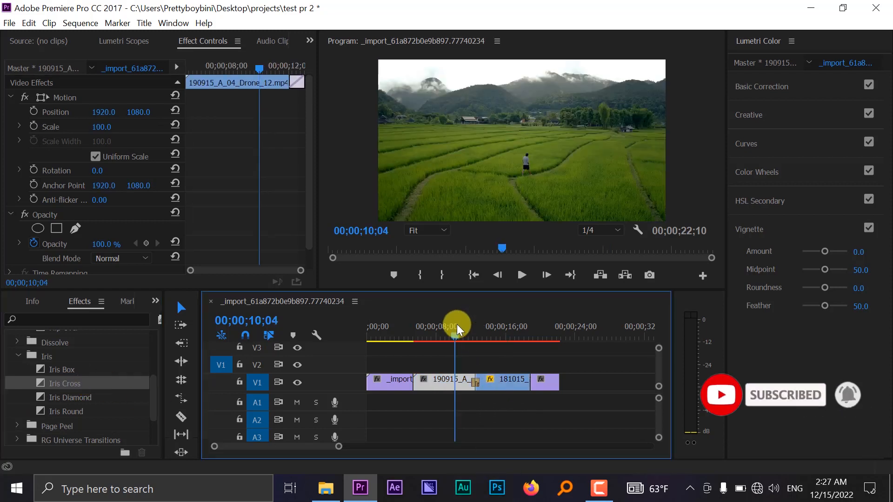
key(space)
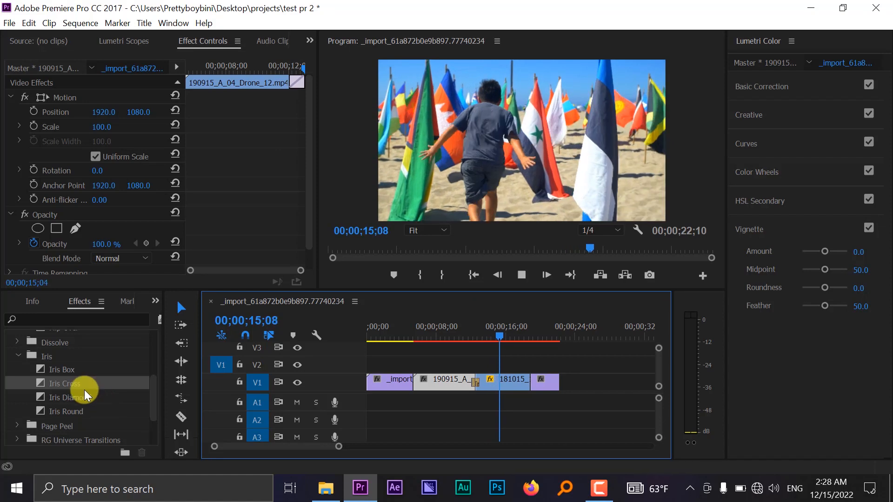
key(space)
Step: Replace the transition between the rice field and beach flags clips with Page Peel from the Page Peel category and play across the cut
scroll(85, 389, down, 3)
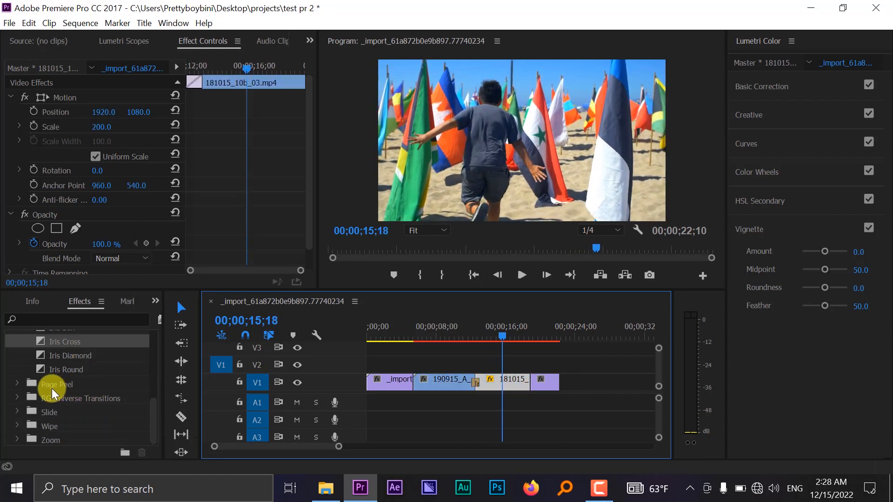
click(17, 384)
scroll(40, 357, down, 2)
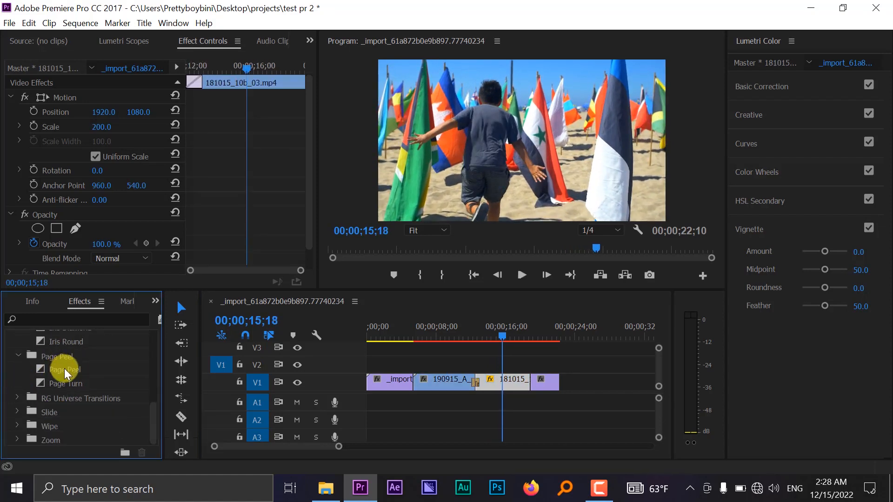
drag(64, 369, 477, 381)
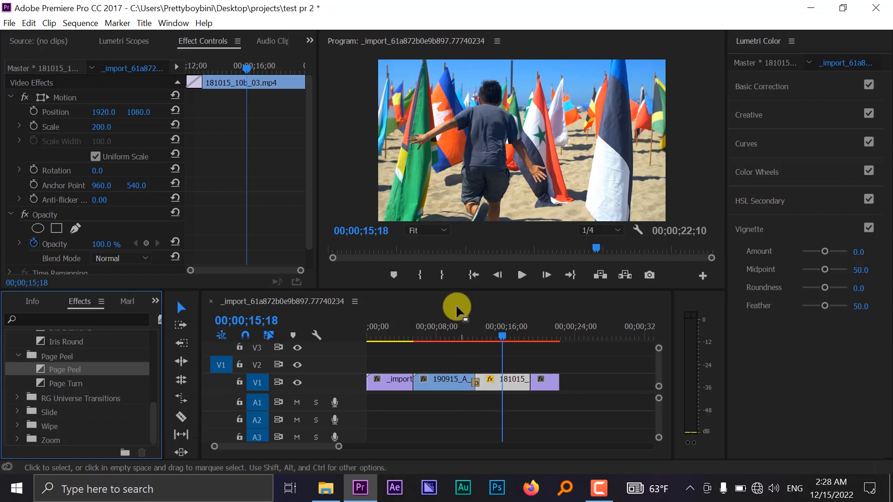
click(461, 329)
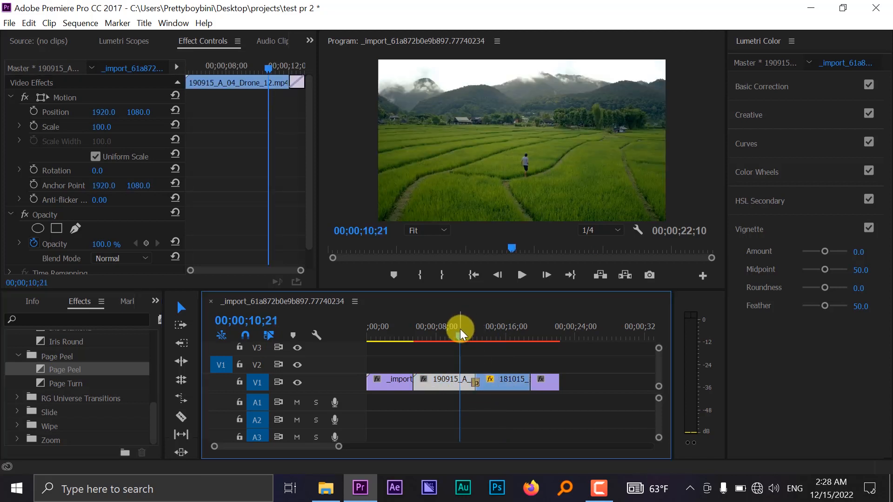
key(space)
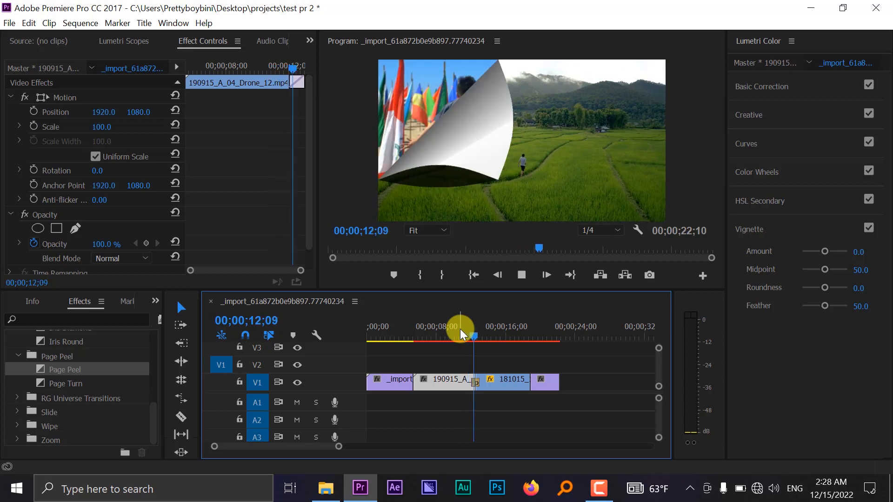
Step: Apply Cube Spin between the wind turbine and rice field clips and shift the transition earlier so it straddles the cut
drag(66, 384, 412, 379)
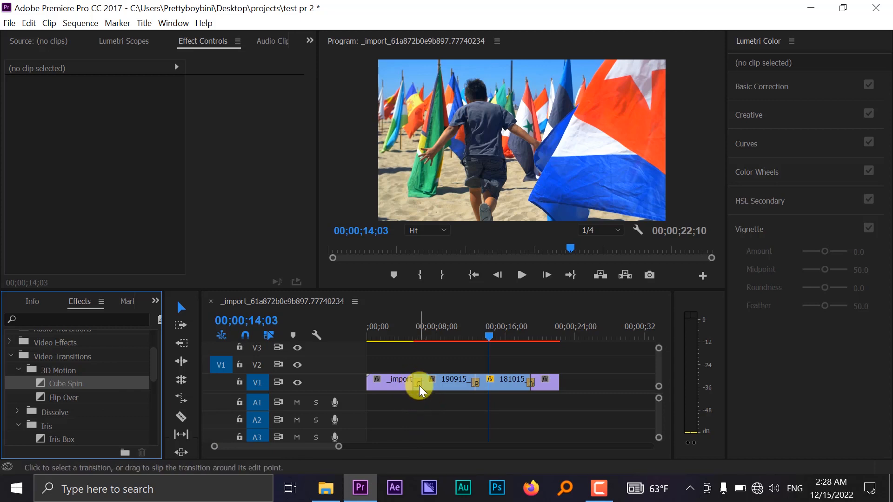
click(419, 385)
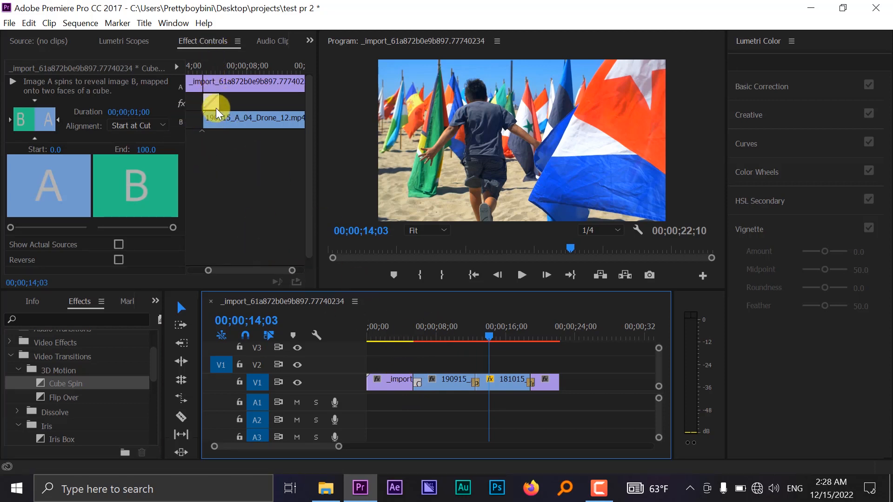
drag(215, 106, 214, 106)
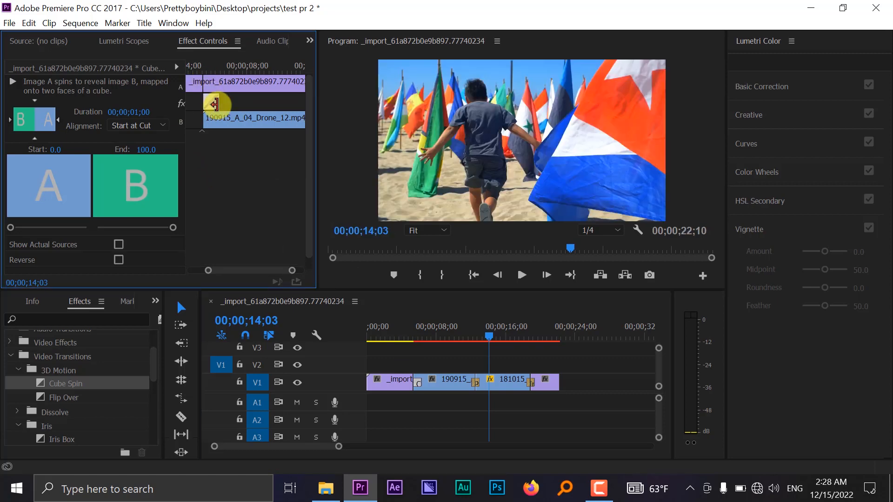
drag(213, 104, 201, 100)
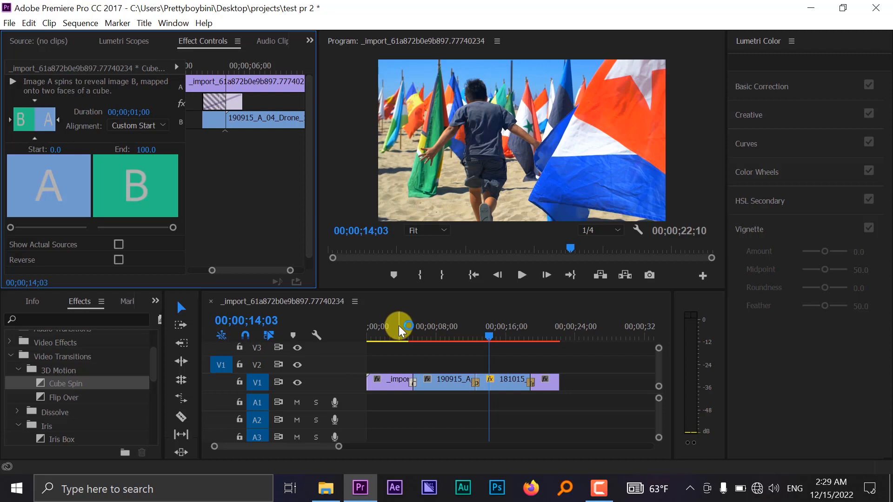
drag(399, 326, 161, 342)
key(space)
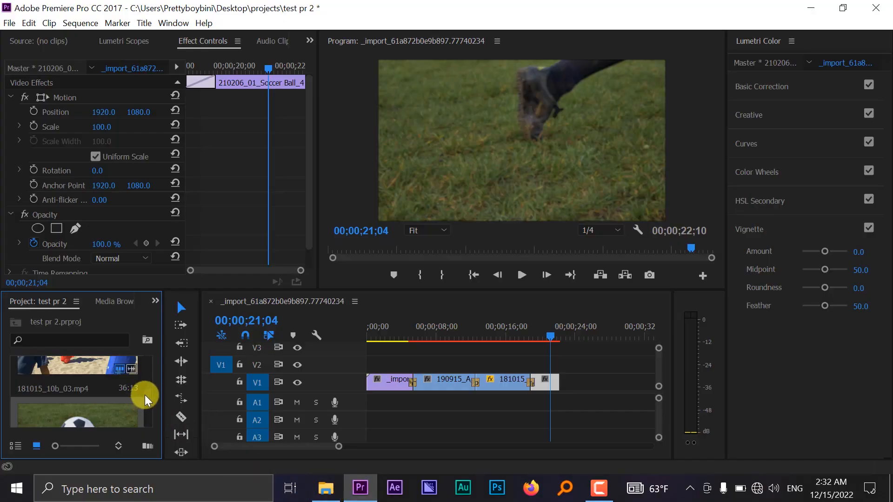
Step: Import the green screen clip 171003B_002_2K from the Video folder in Downloads into the project
scroll(145, 400, down, 3)
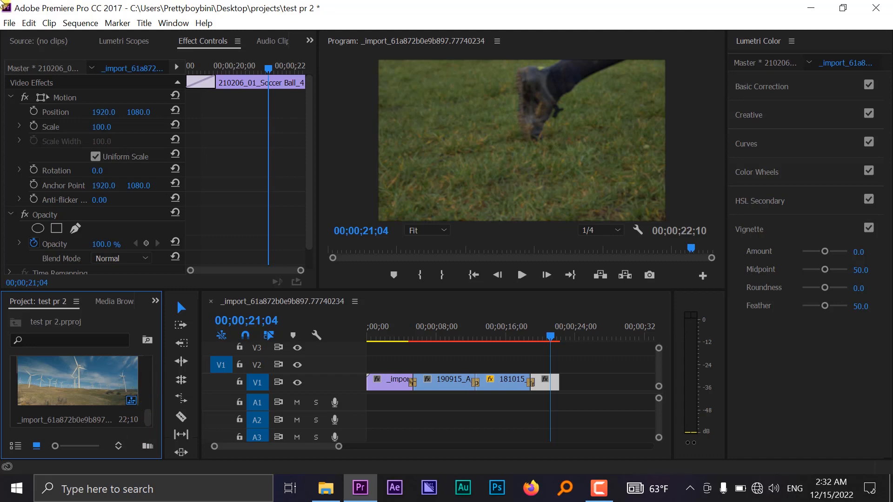
click(6, 23)
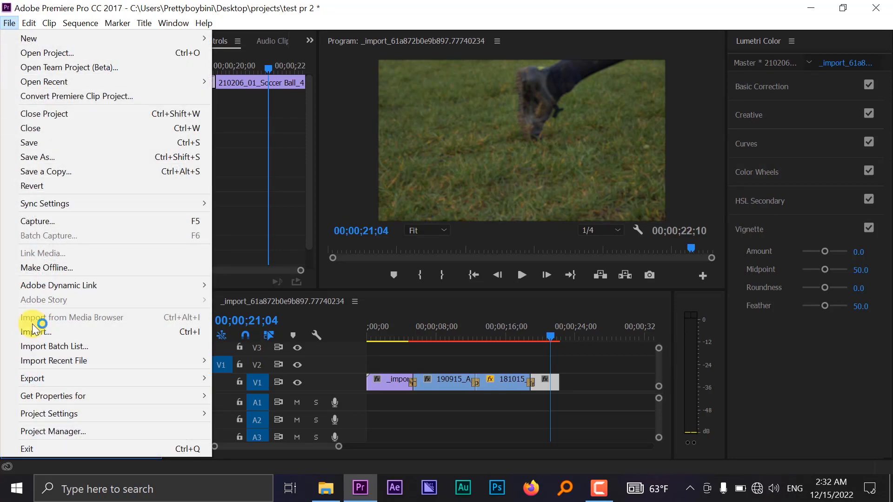
click(40, 332)
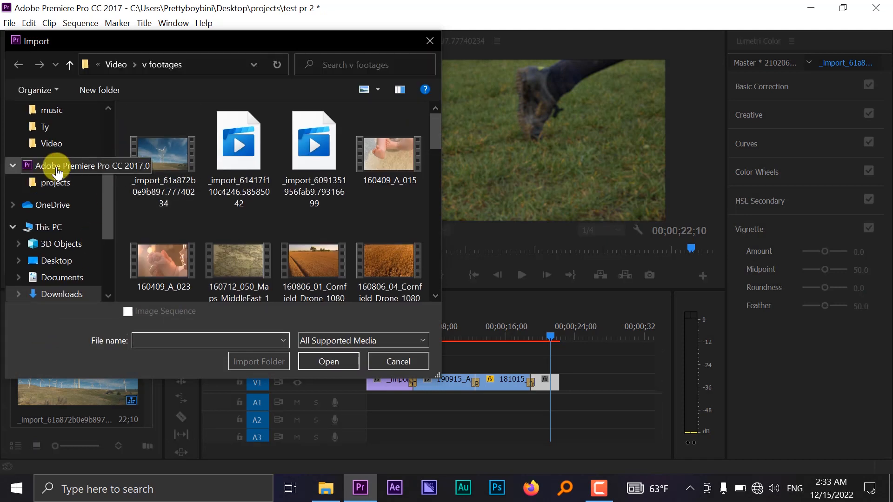
click(77, 295)
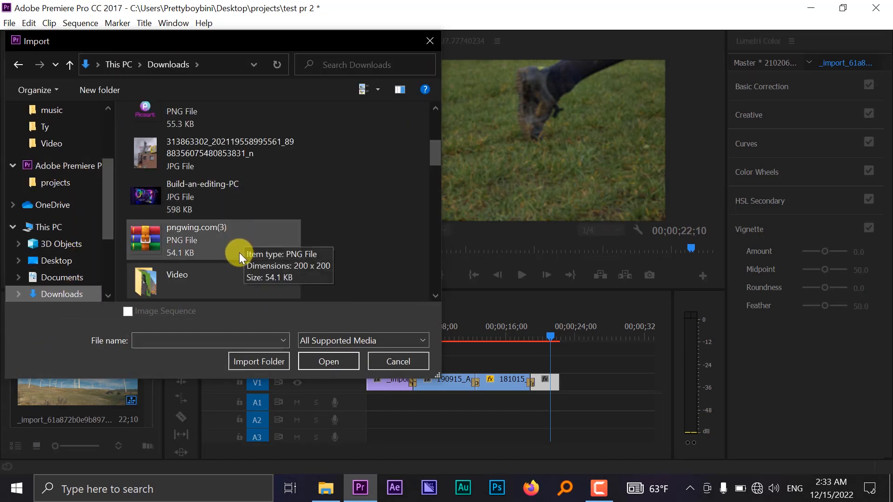
double_click(172, 276)
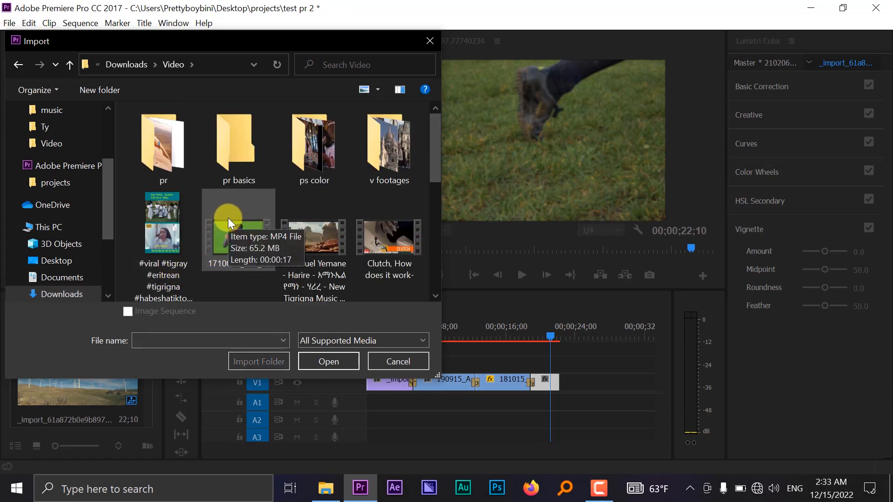
click(230, 233)
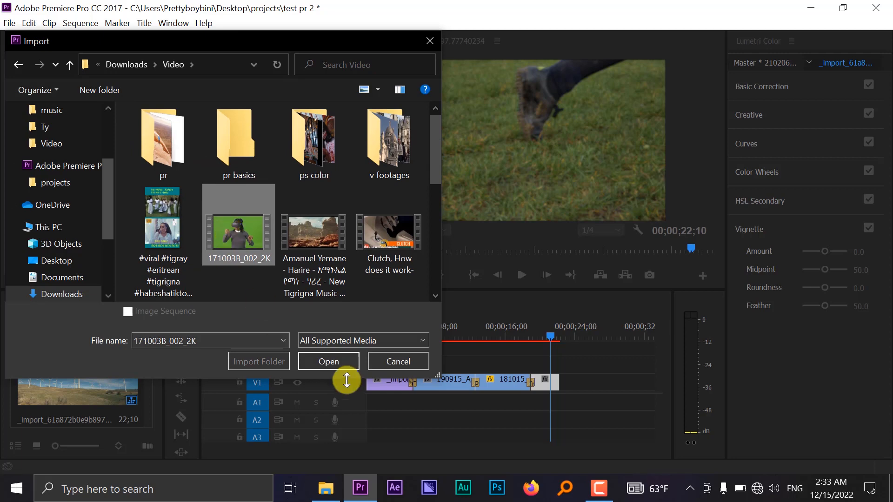
click(332, 361)
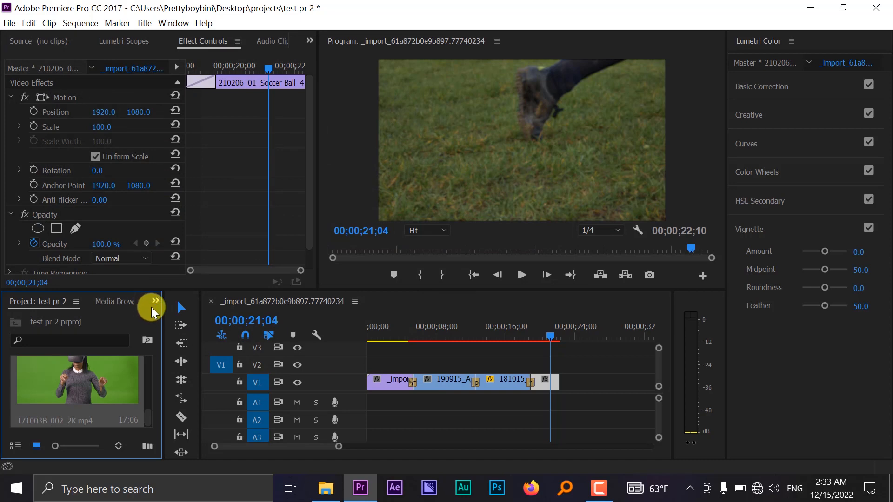
Step: Create a new sequence from the 171003B_002_2K.mp4 clip and play its opening seconds
right_click(95, 380)
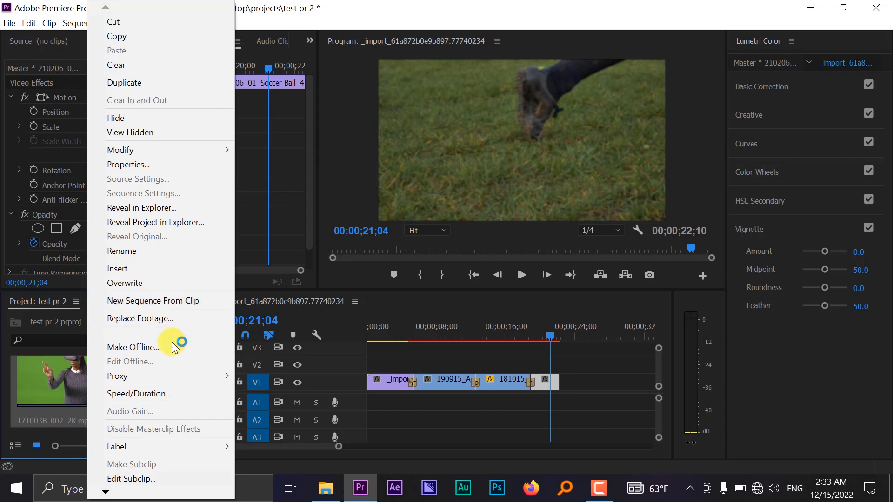
click(152, 303)
right_click(66, 377)
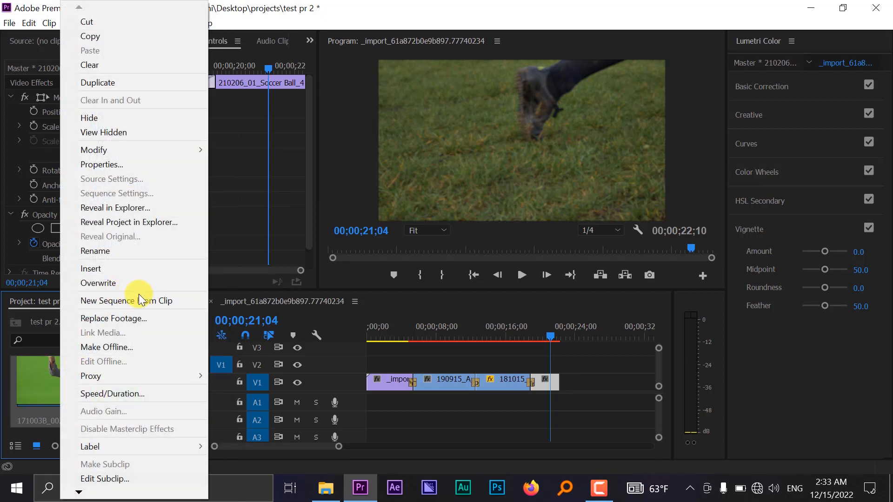
click(163, 300)
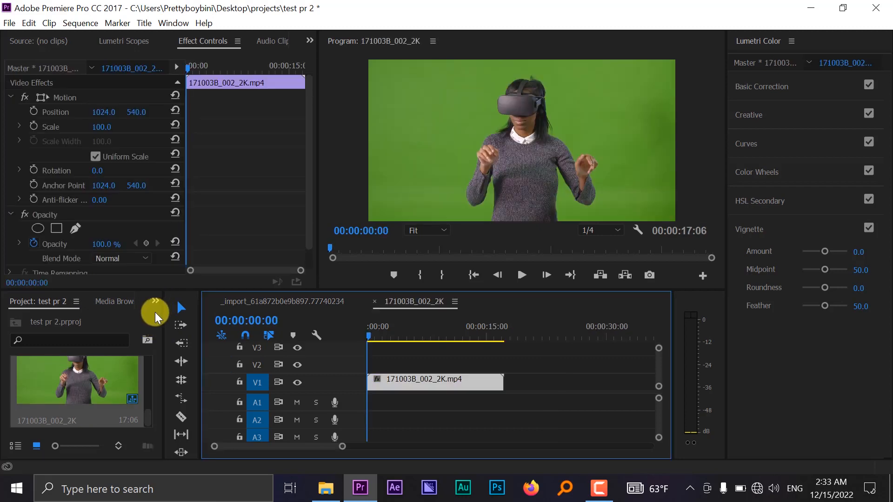
key(space)
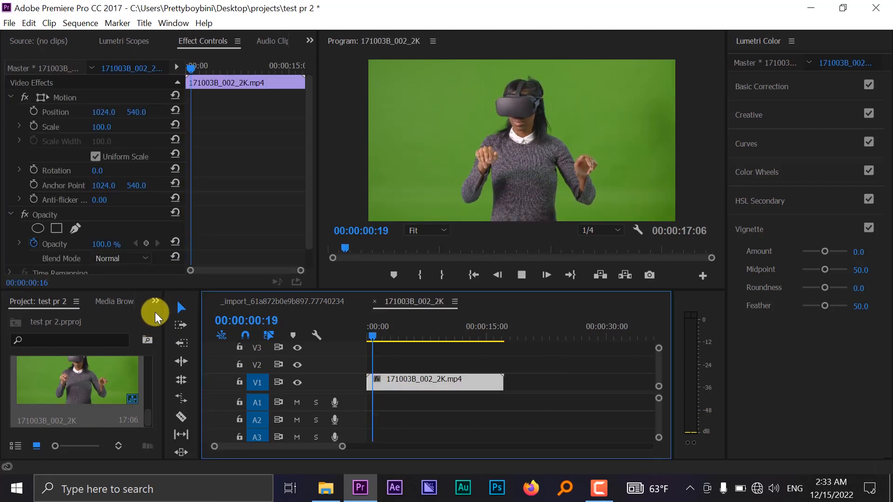
key(space)
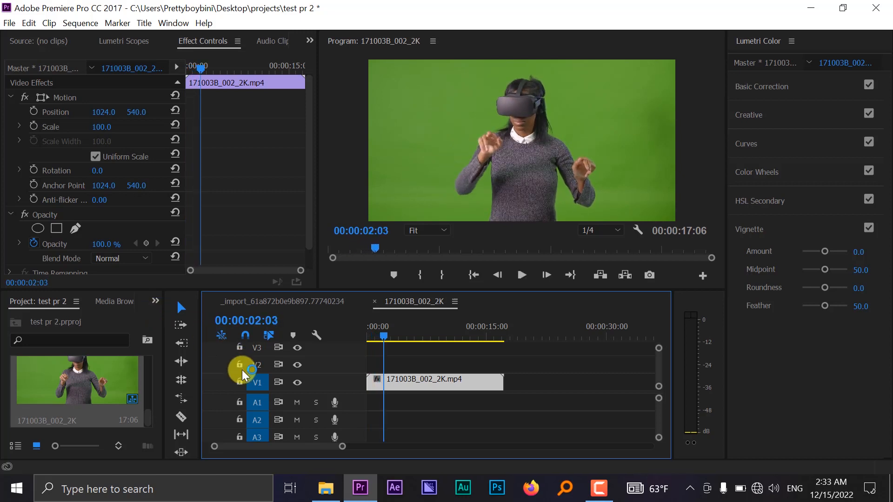
Step: Import the Sacre_Coeur_am_WS_tilt_20150612_01_Videvo clip from the v footages folder into the project
scroll(242, 370, down, 1)
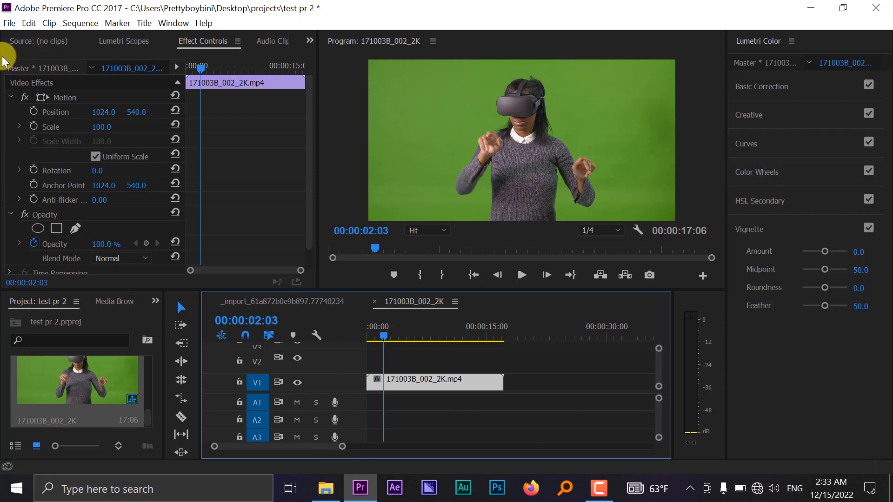
click(9, 24)
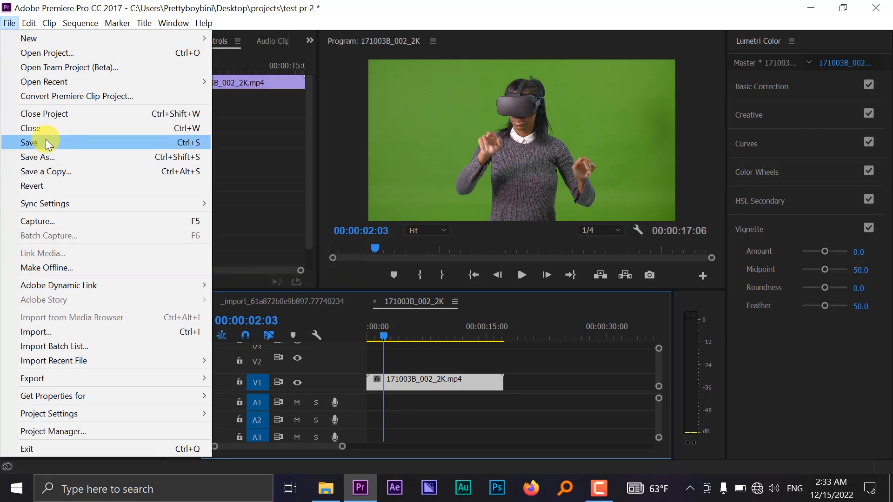
click(46, 331)
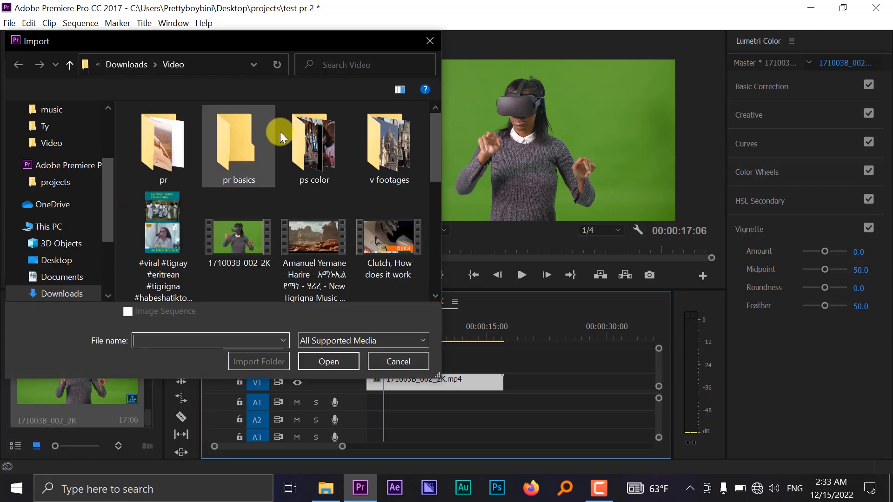
double_click(392, 135)
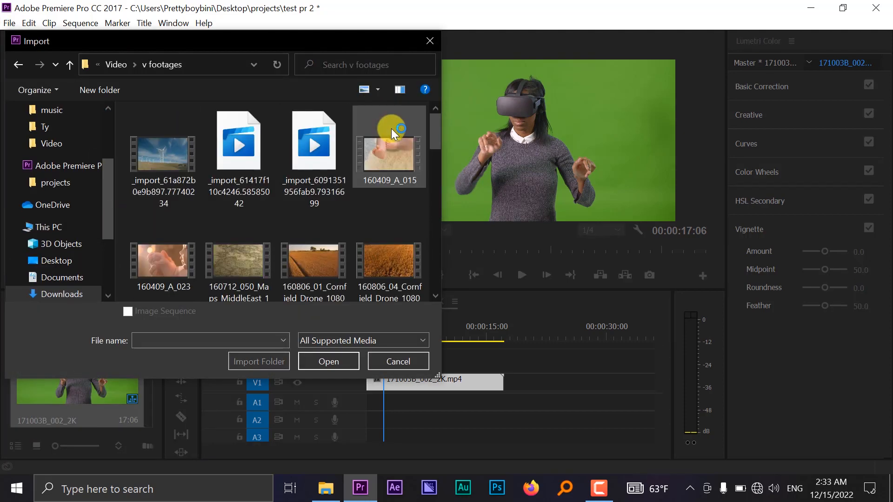
drag(434, 121, 448, 288)
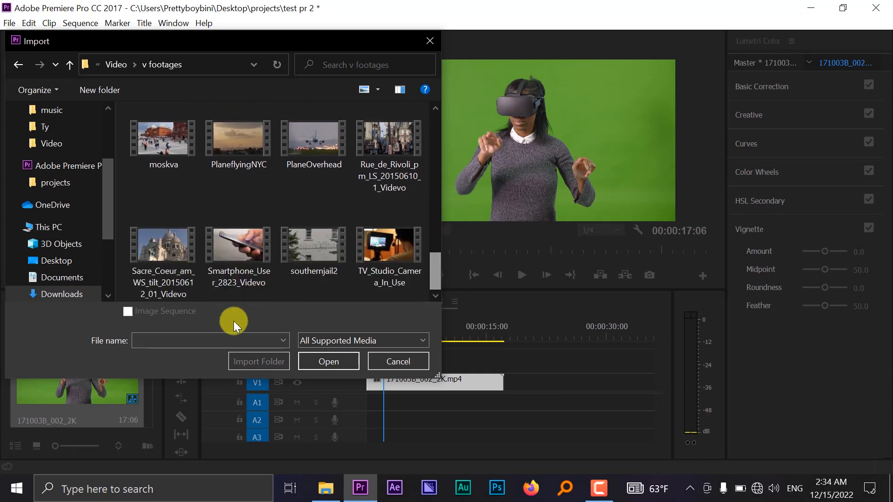
click(145, 263)
click(338, 361)
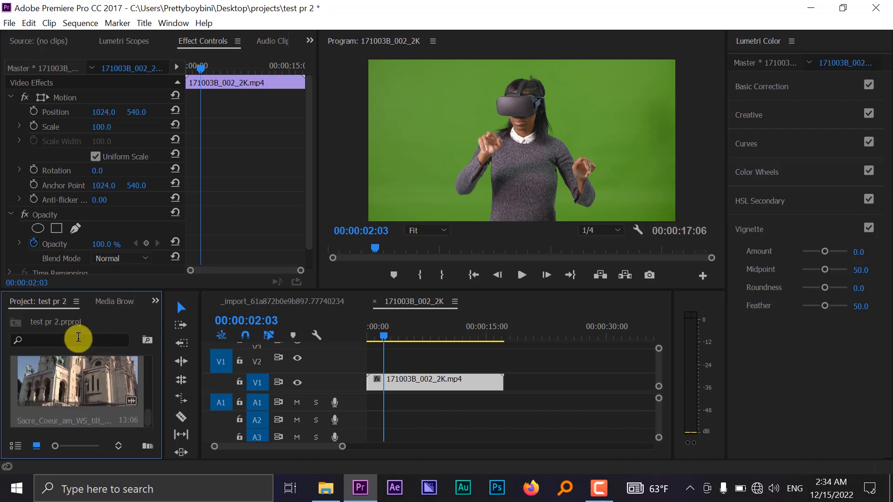
Step: Place the Sacre_Coeur clip on track V1 behind the green screen clip, leaving a gap, and view it at 00:00:23:10
drag(51, 375, 509, 369)
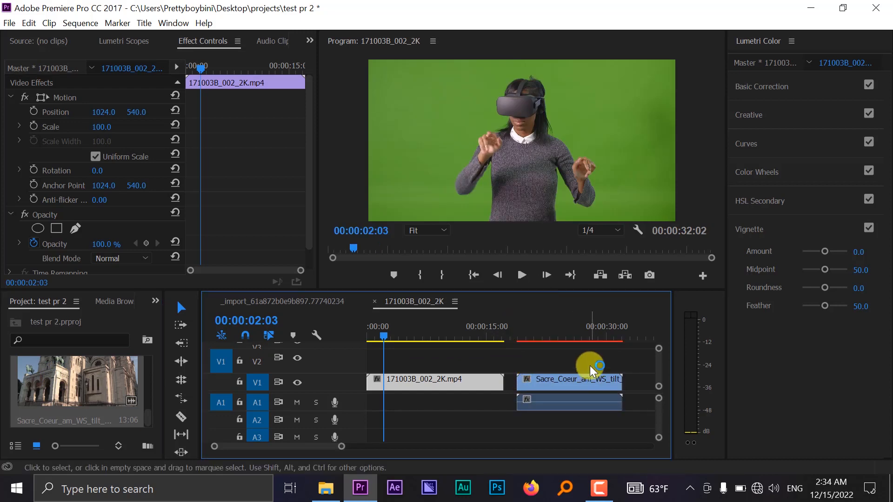
click(559, 375)
click(554, 329)
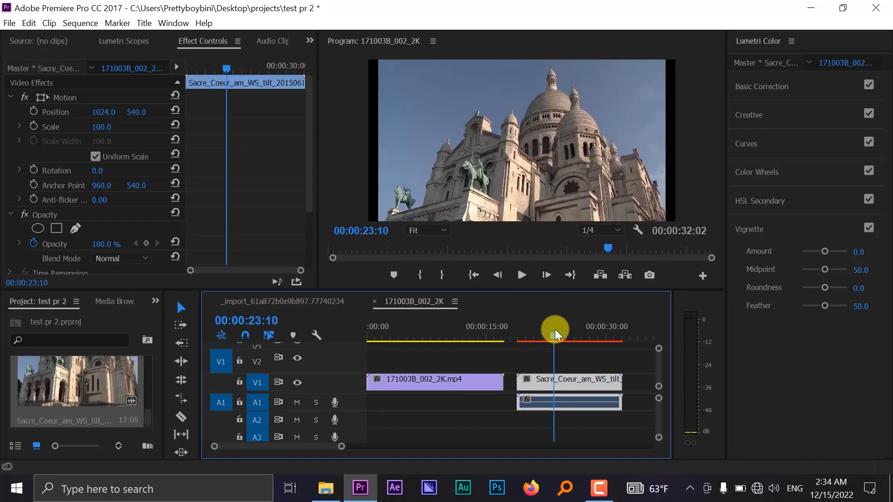
Step: Unlink the Sacre_Coeur clip's video and audio and delete its audio from track A1
right_click(571, 389)
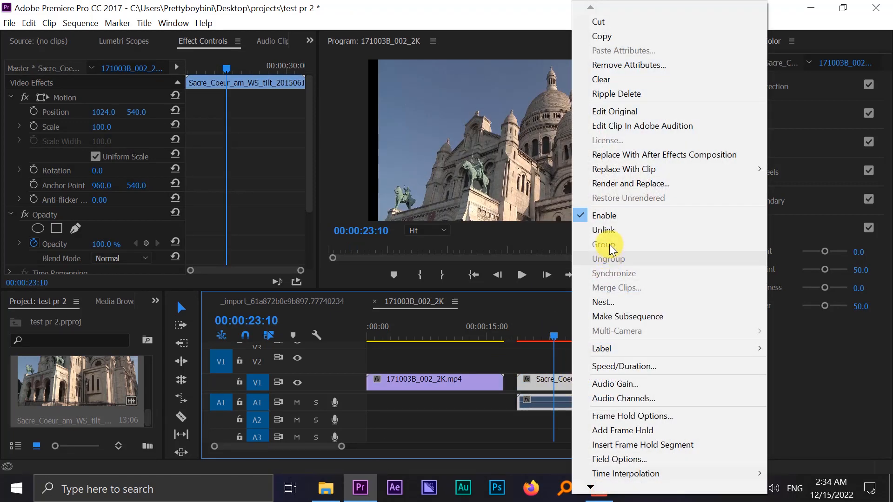
click(606, 228)
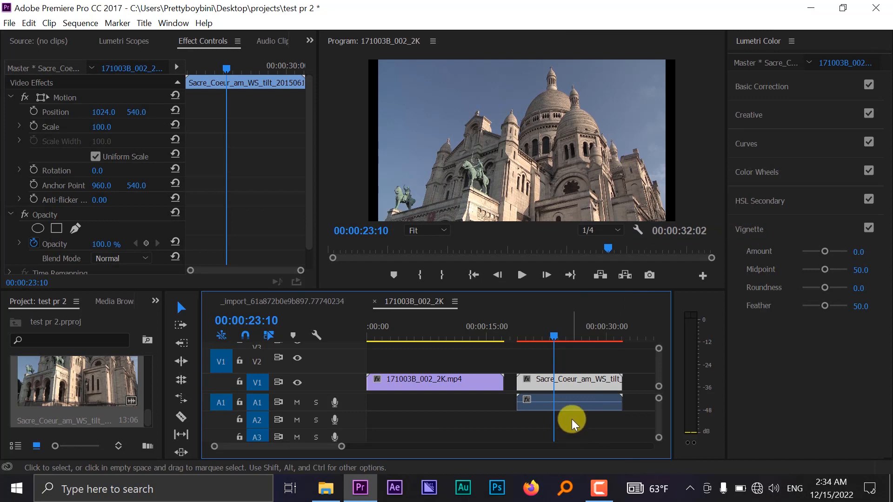
click(574, 398)
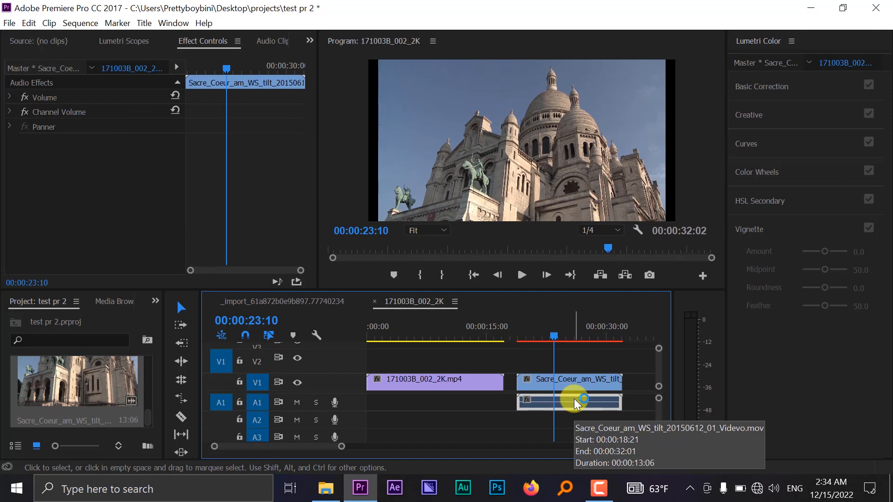
key(Delete)
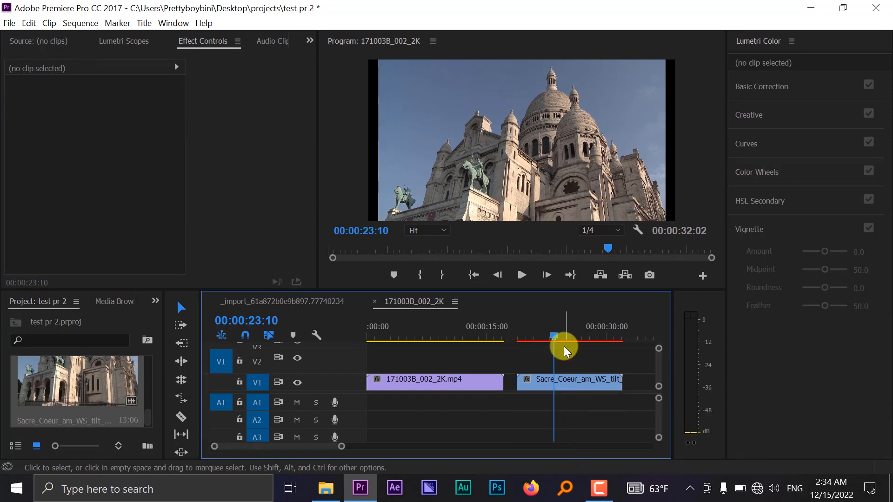
Step: Scale the Sacre_Coeur clip to 107 so it fills the frame
click(568, 378)
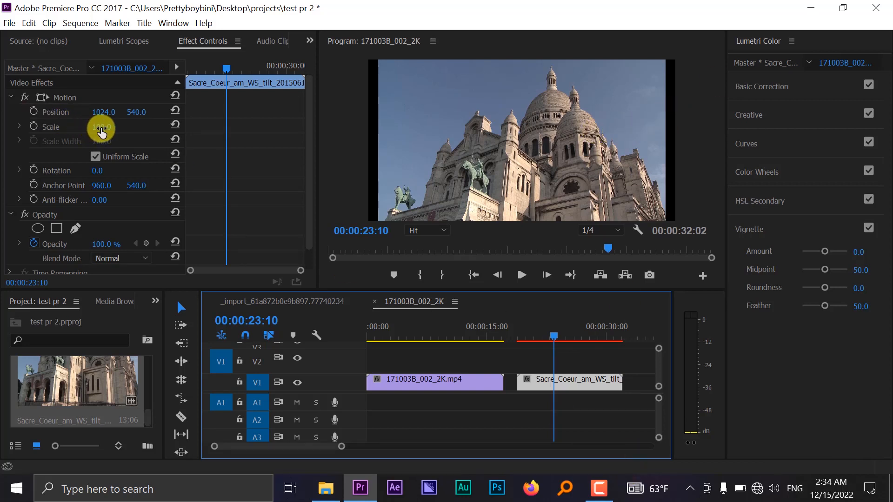
drag(101, 132, 115, 129)
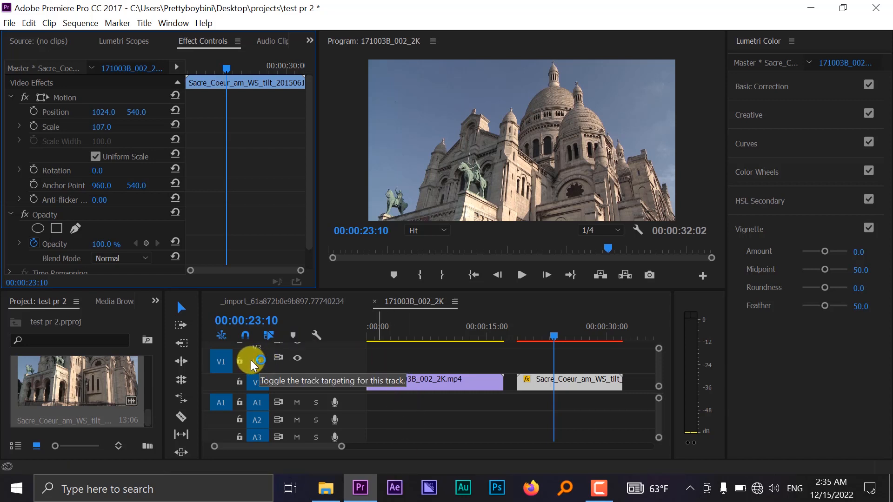
key(ctrl+s)
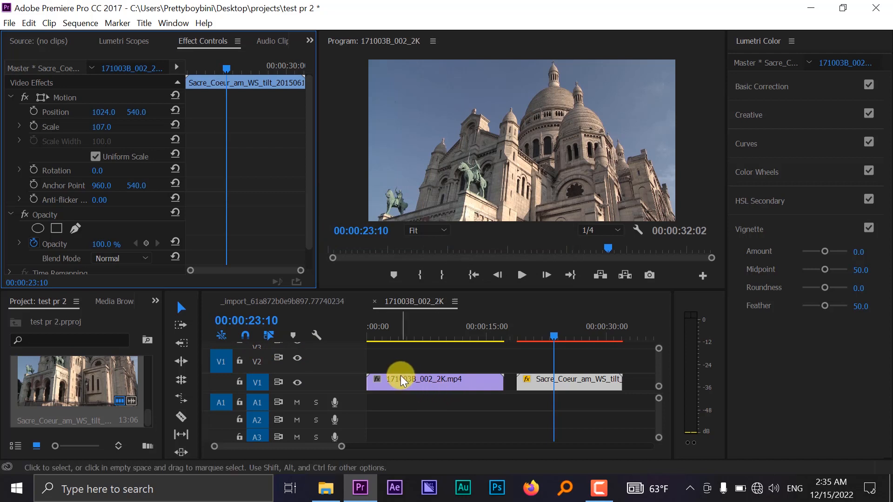
Step: Move the 171003B_002_2K.mp4 clip up to track V2 and the Sacre_Coeur clip beneath it at the start of V1
click(400, 378)
drag(400, 377, 378, 362)
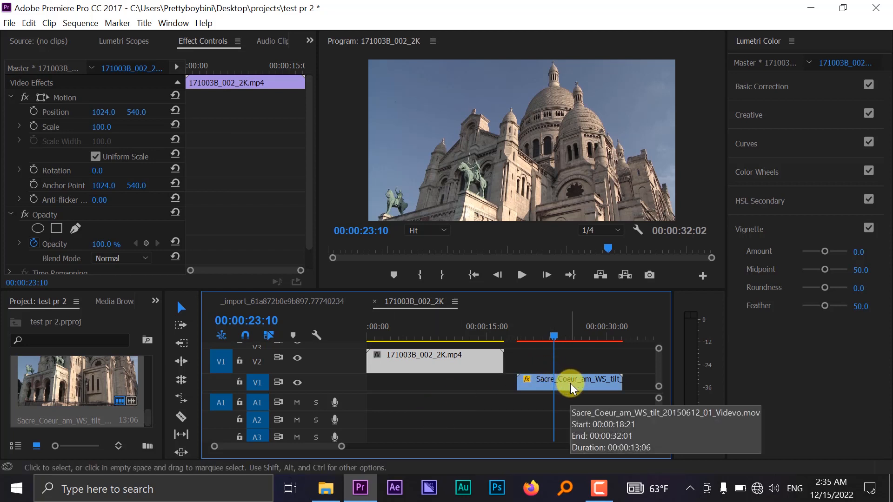
drag(571, 383, 407, 391)
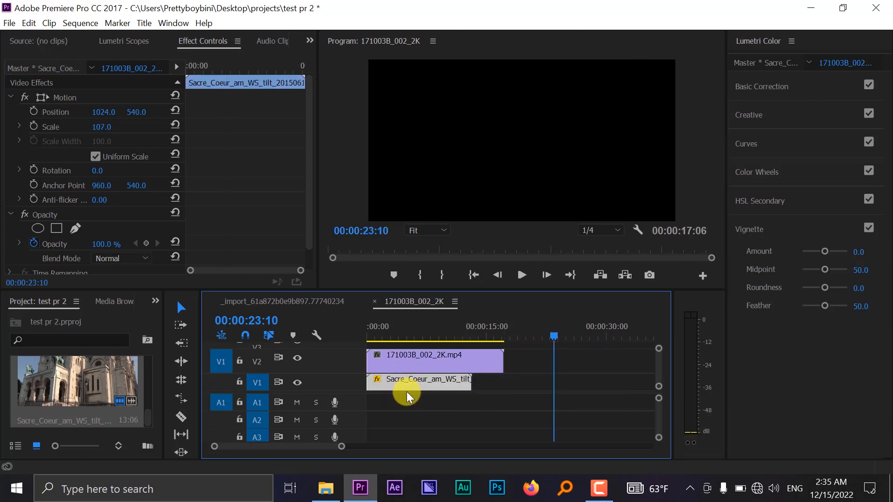
Step: View the stacked clips at 00:00:02:11 and briefly hide track V2 to check the background clip beneath it
click(386, 329)
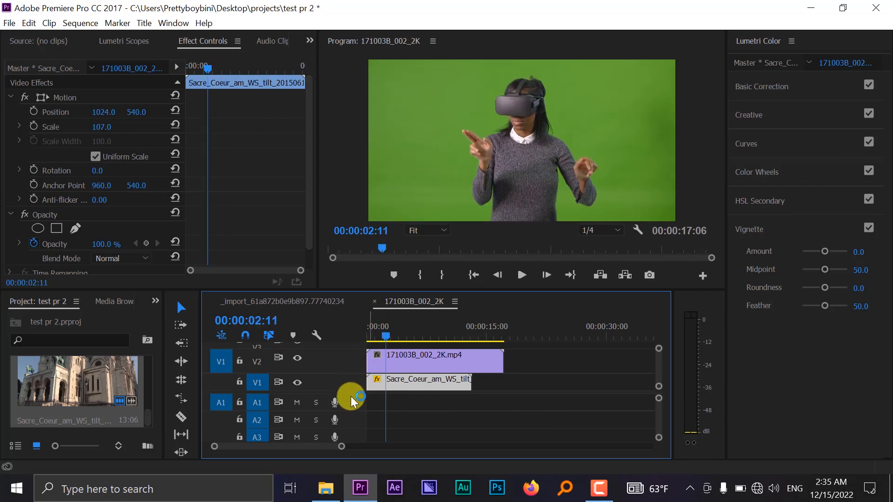
scroll(358, 403, up, 1)
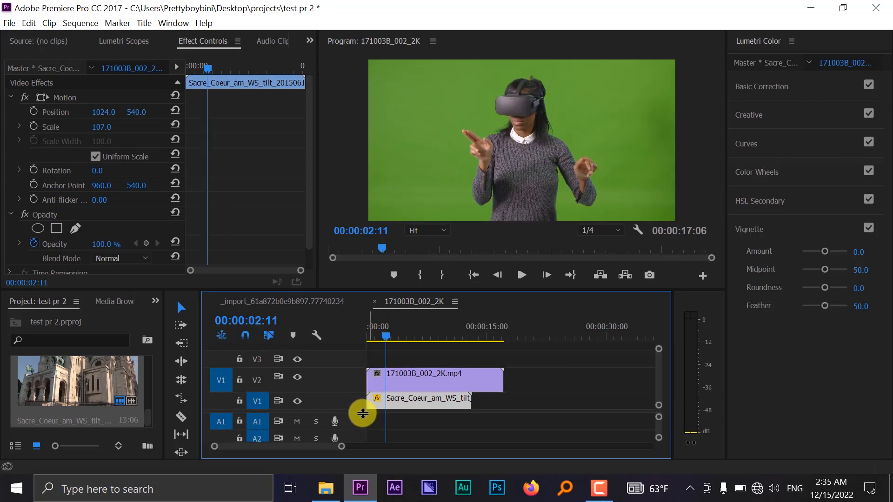
click(297, 377)
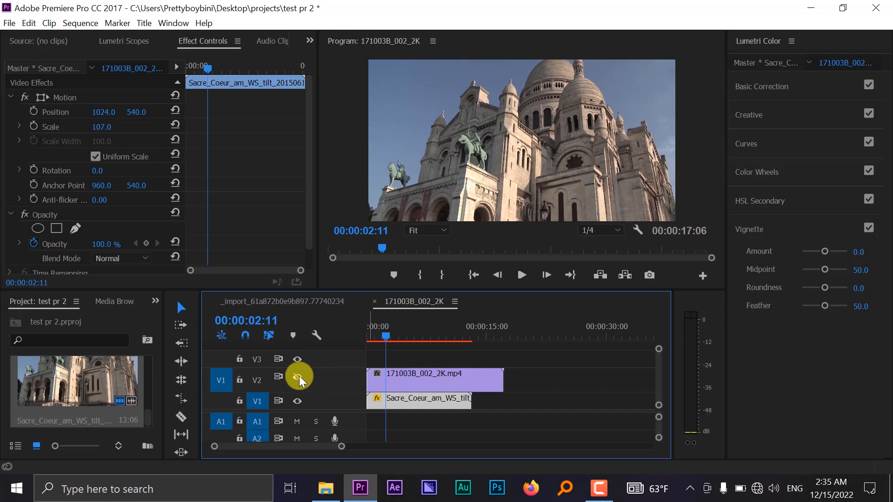
click(298, 378)
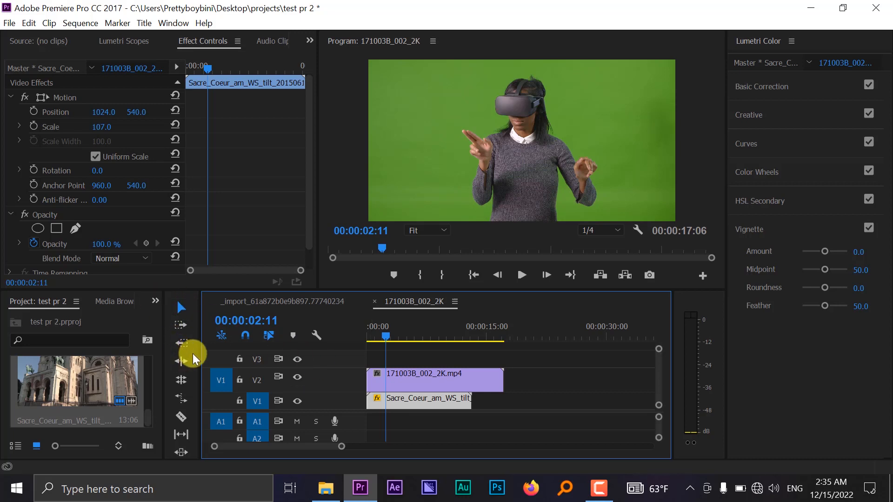
Step: Search the effects for "ultra" and apply Ultra Key to the 171003B_002_2K.mp4 clip on track V2
click(157, 301)
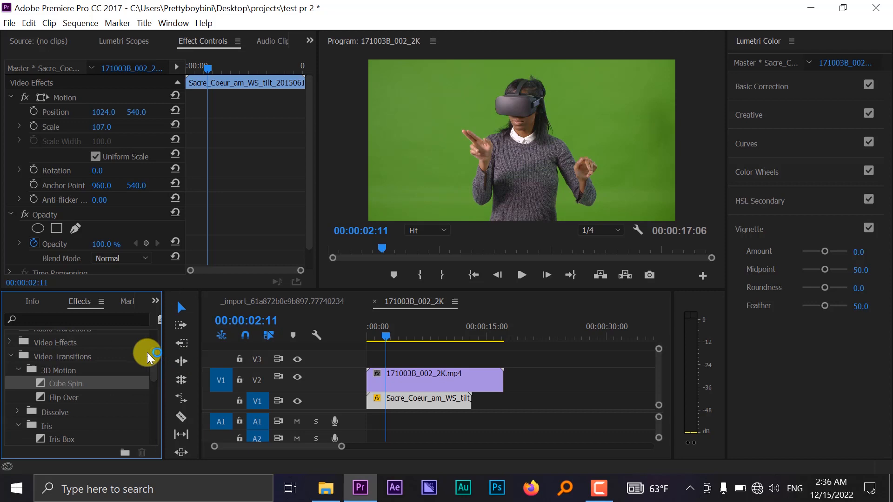
click(89, 320)
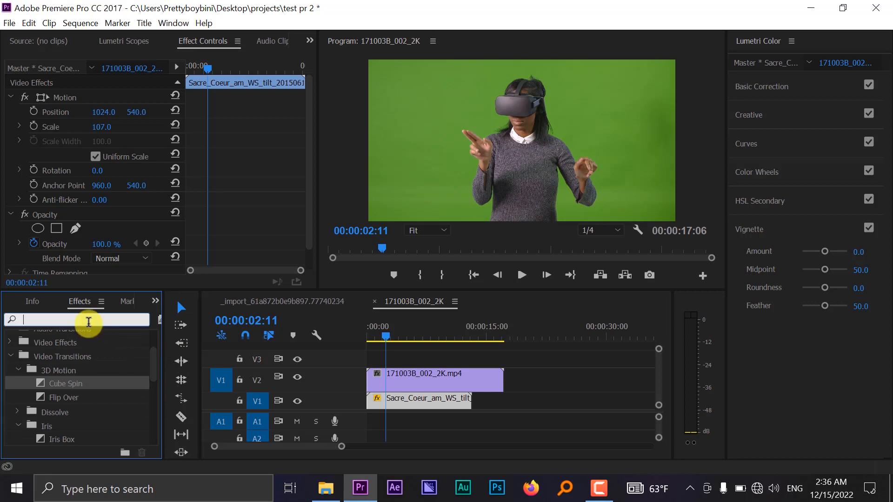
text(ultra)
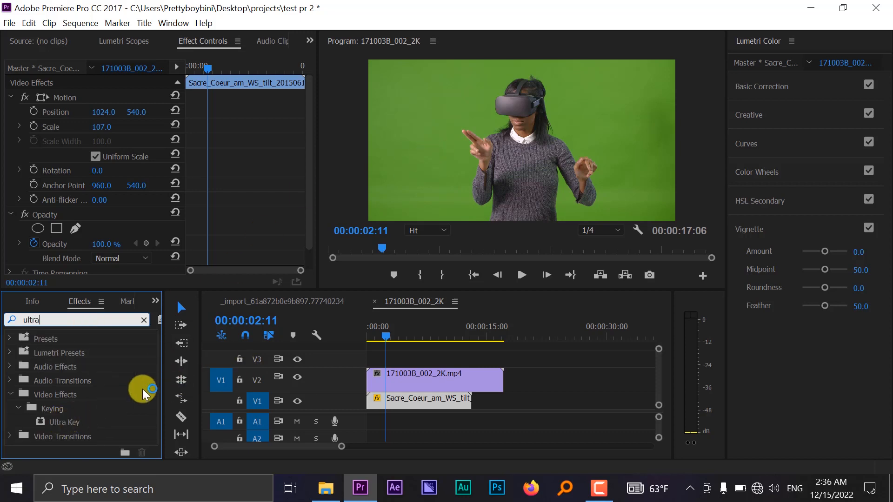
click(48, 422)
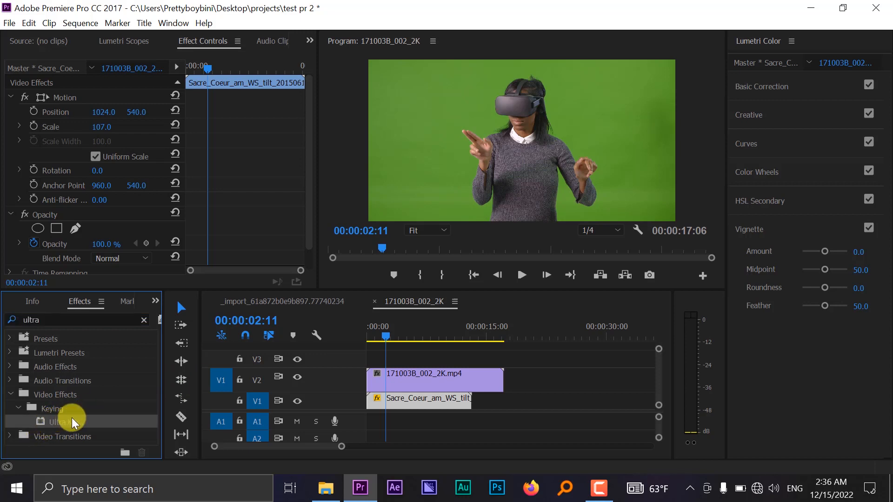
drag(72, 422, 419, 378)
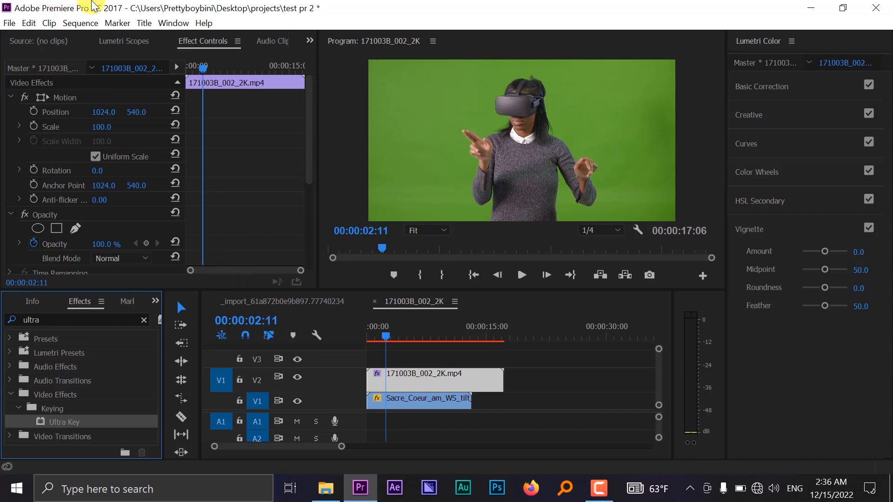
Step: Set the Ultra Key's Key Color by sampling the green background beside the woman in the Program monitor
click(307, 95)
drag(307, 95, 309, 185)
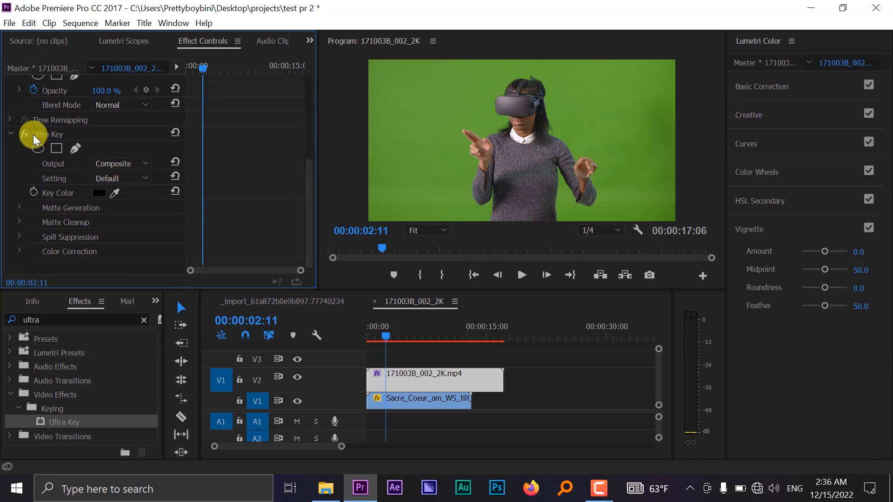
click(57, 136)
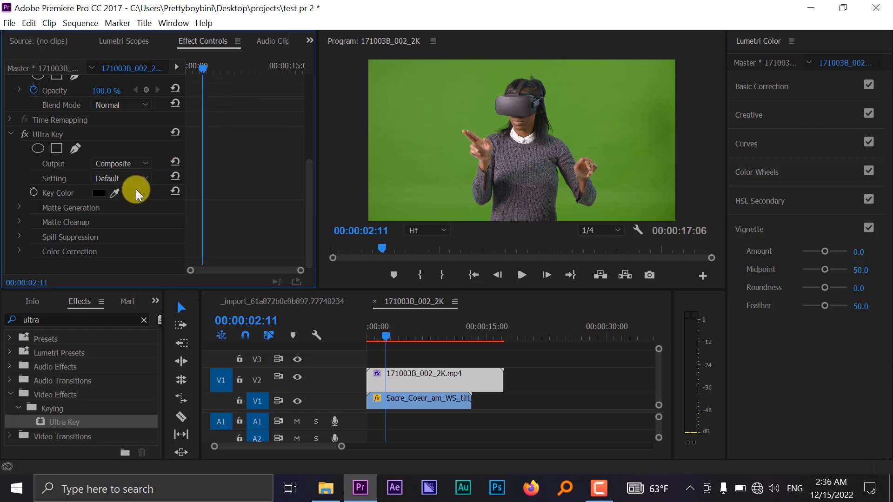
click(115, 193)
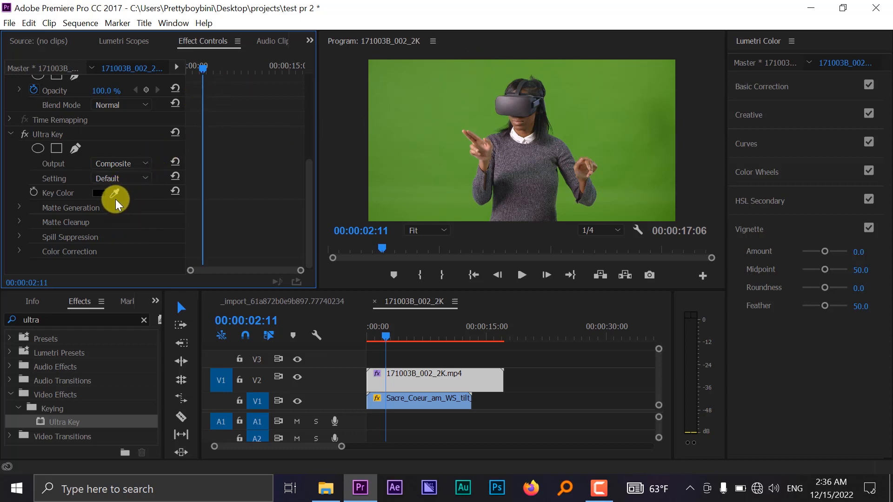
click(115, 194)
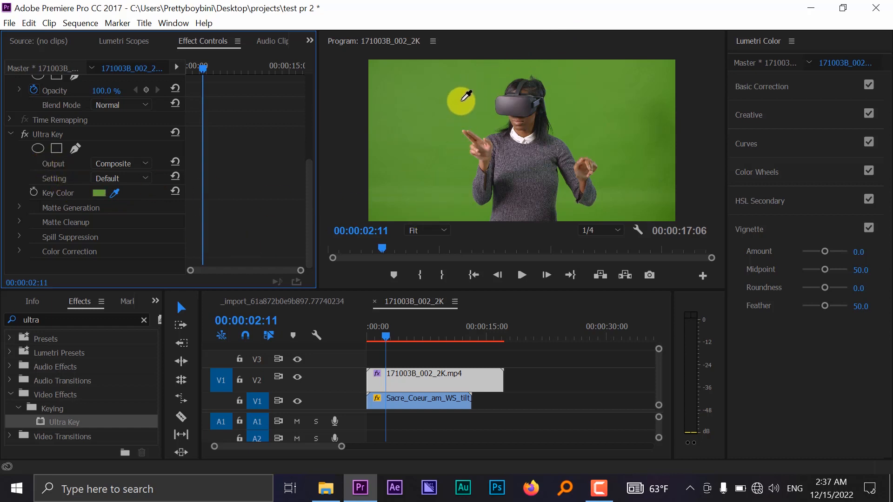
click(467, 97)
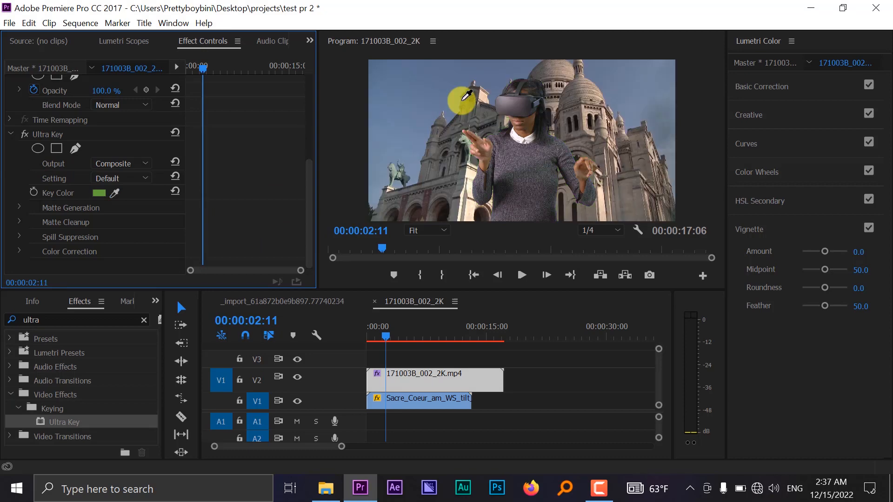
right_click(462, 102)
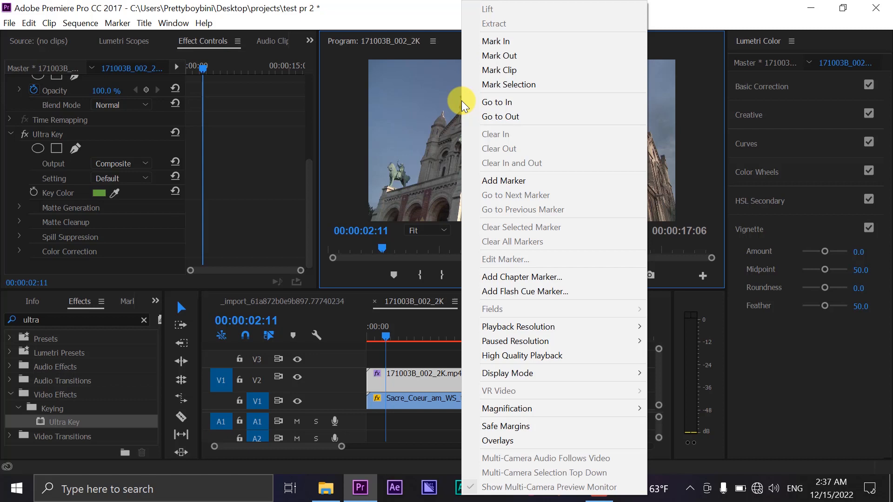
click(418, 1)
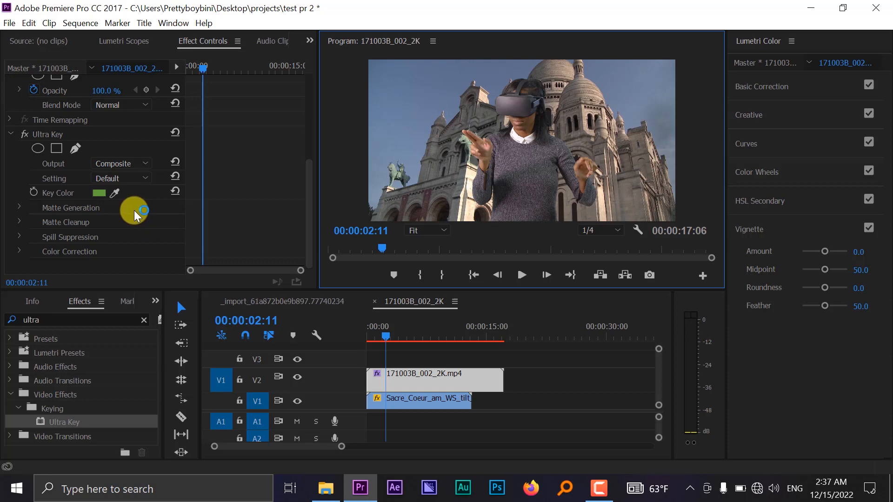
Step: Preview the keyed composite up to 00:00:04:11 and set the Ultra Key's Setting to Aggressive
key(space)
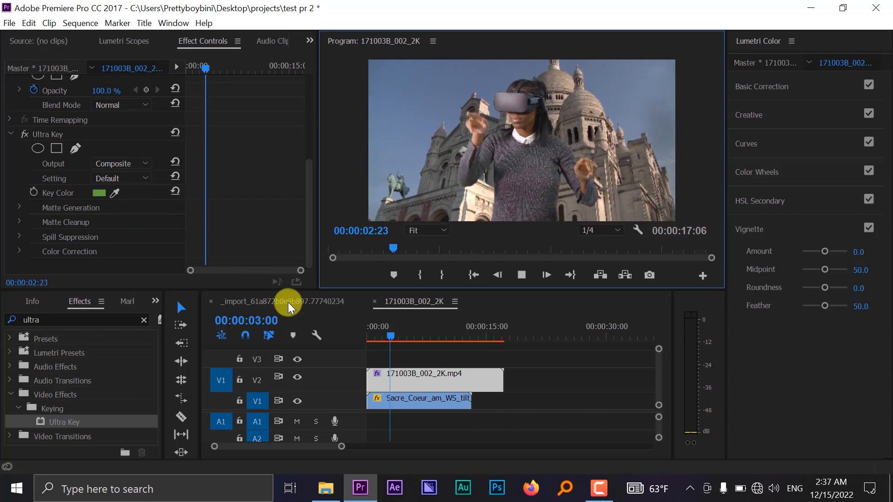
key(space)
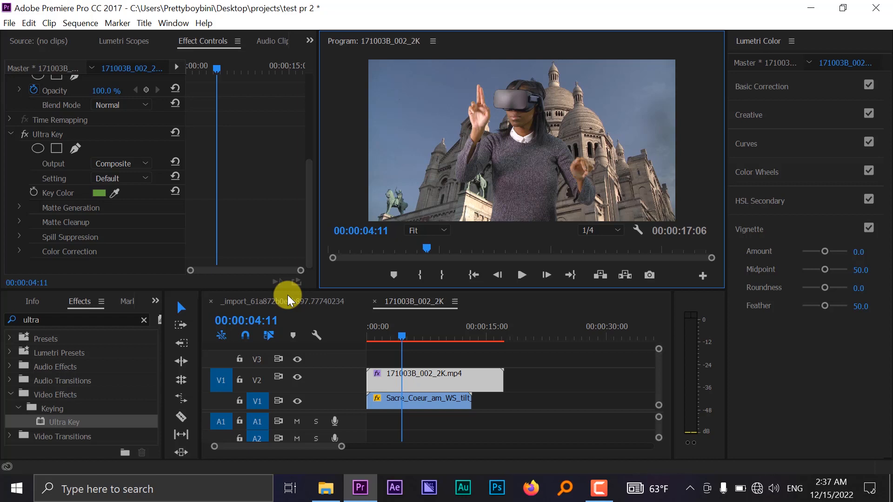
click(134, 180)
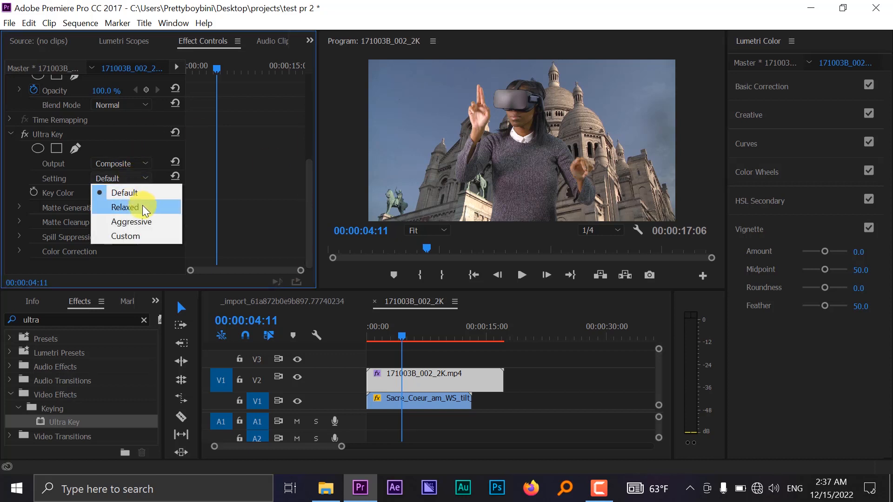
click(146, 221)
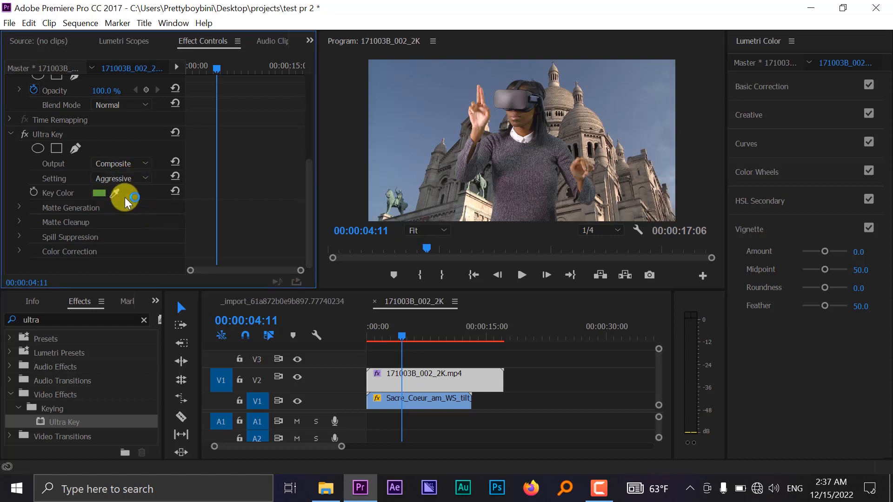
Step: Inspect the key's matte by switching the Ultra Key Output to Alpha Channel, and return it to Composite
click(137, 165)
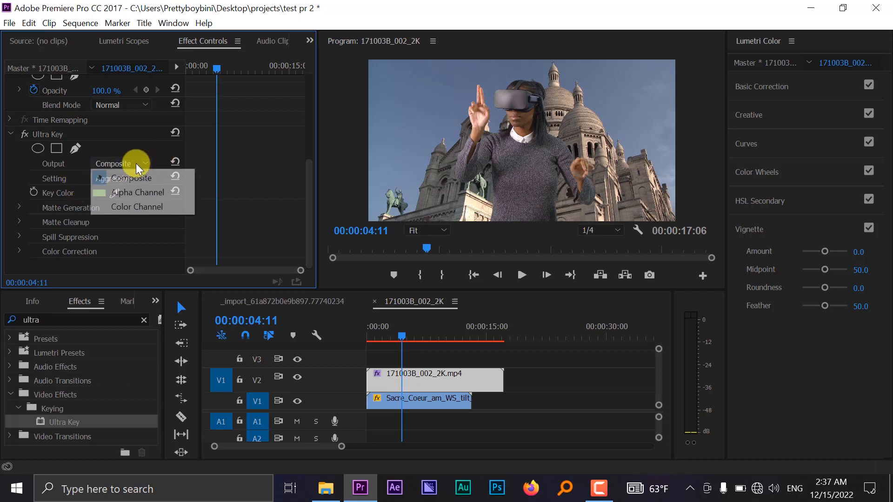
click(131, 195)
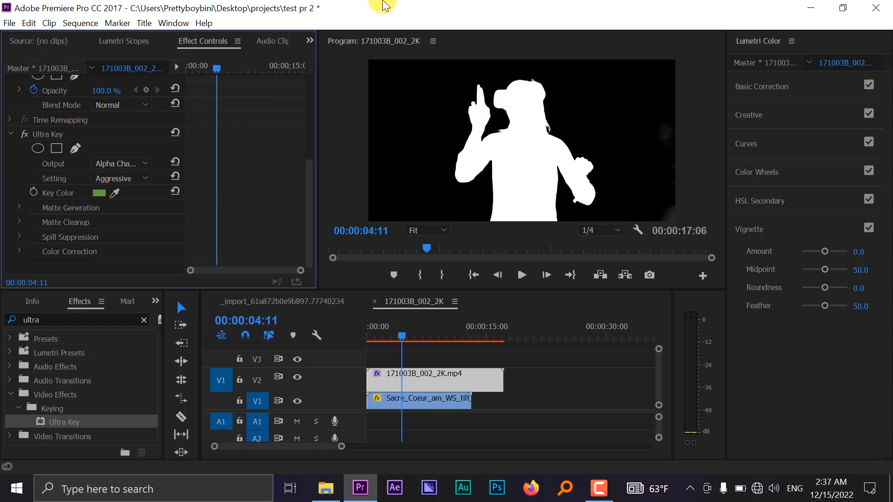
click(125, 164)
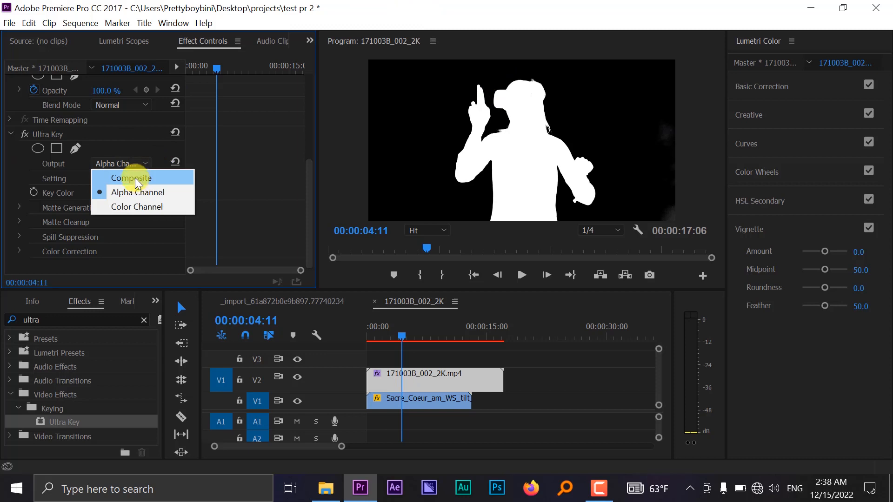
click(136, 178)
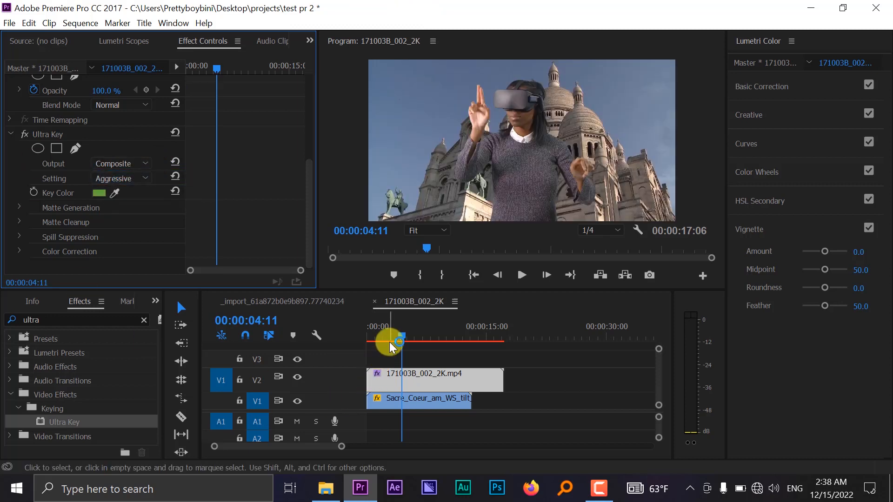
Step: Deselect the clips and play the keyed composite from 00:00:04:11
click(454, 358)
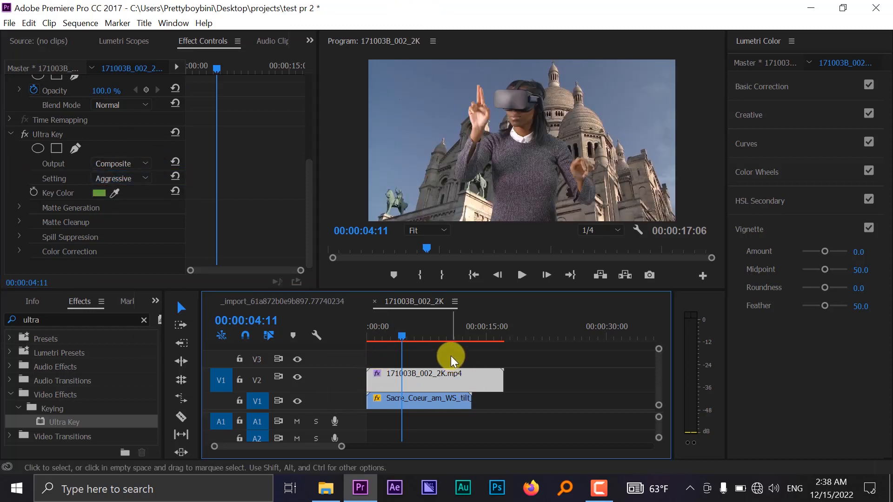
key(space)
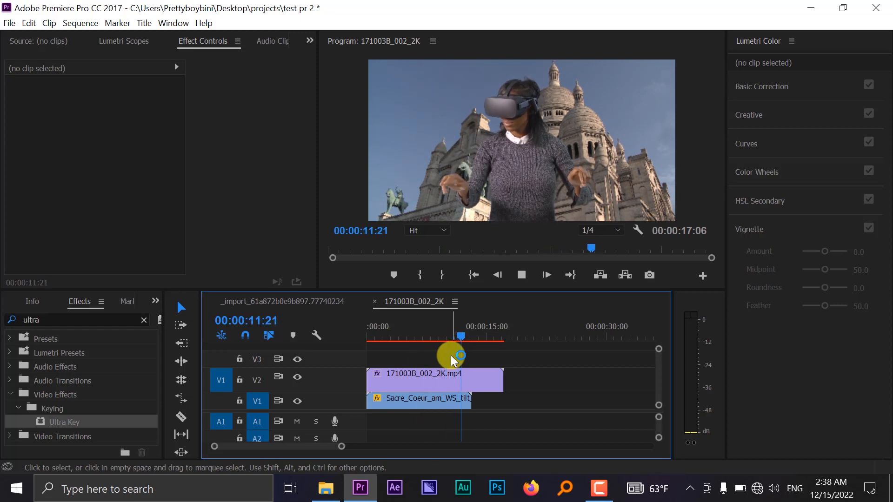
Step: Check the keyed composite just past the end of the Sacre Coeur background clip and return the playhead to the sequence start
click(472, 334)
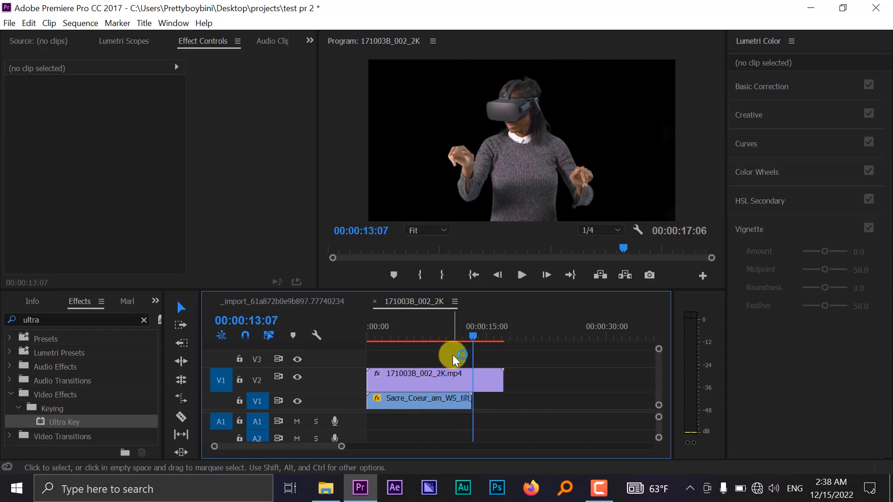
drag(385, 332, 329, 339)
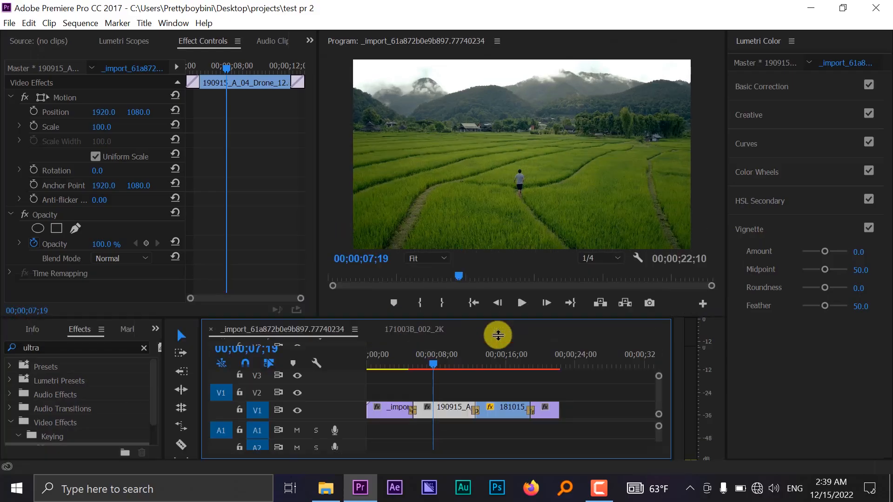
Step: Enlarge the Program monitor for the rice field sequence by shrinking the timeline area, and make the Lumetri Color controls active
drag(498, 334, 503, 364)
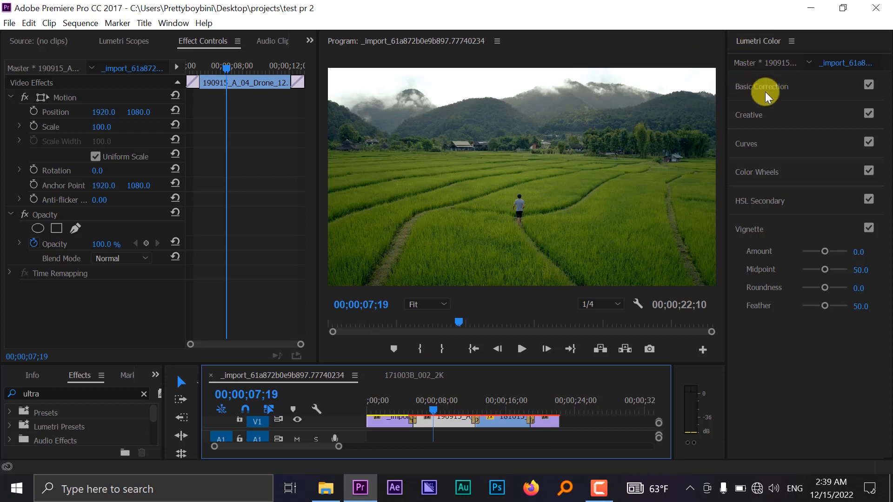
click(756, 42)
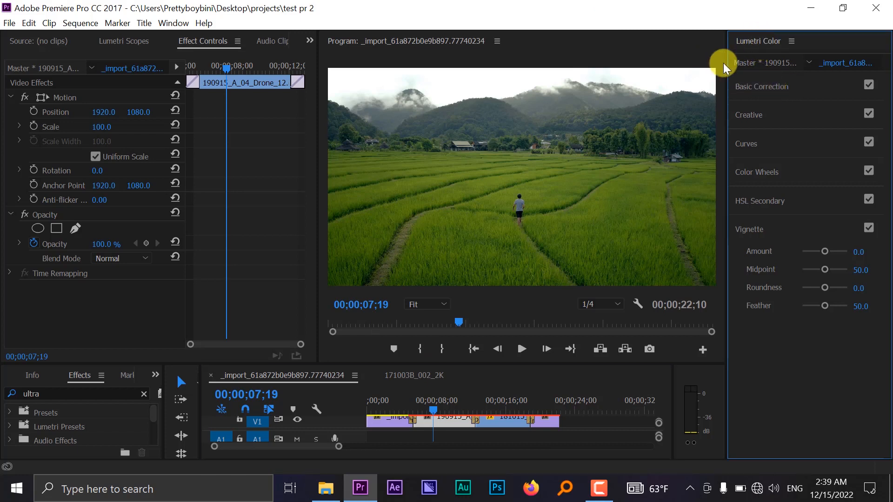
click(170, 25)
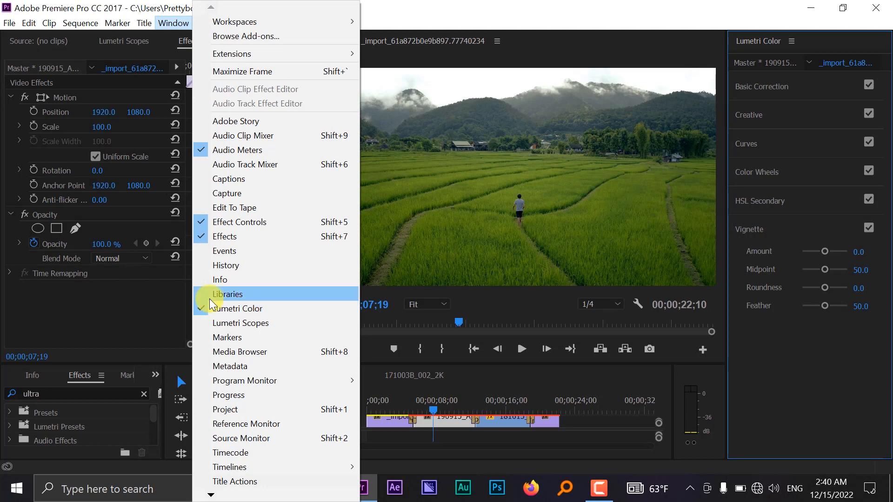
click(535, 2)
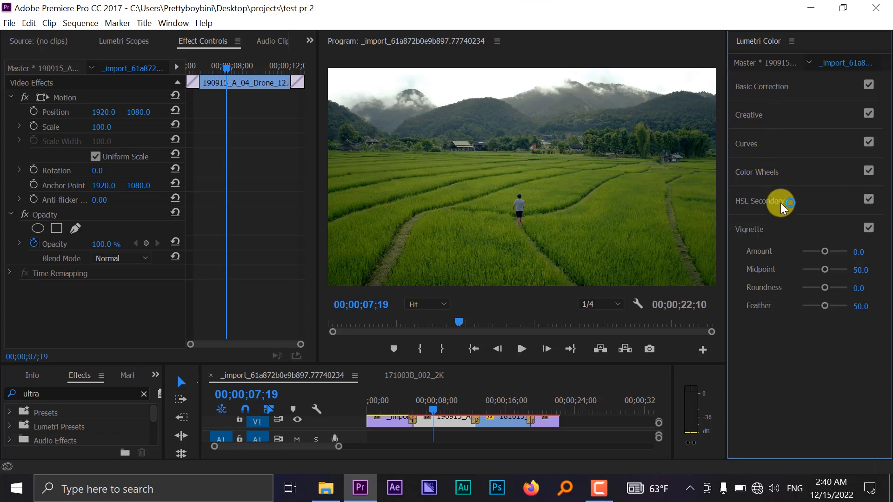
Step: Open the Basic Correction settings for the rice field drone clip and raise its Exposure to 1.3
click(774, 88)
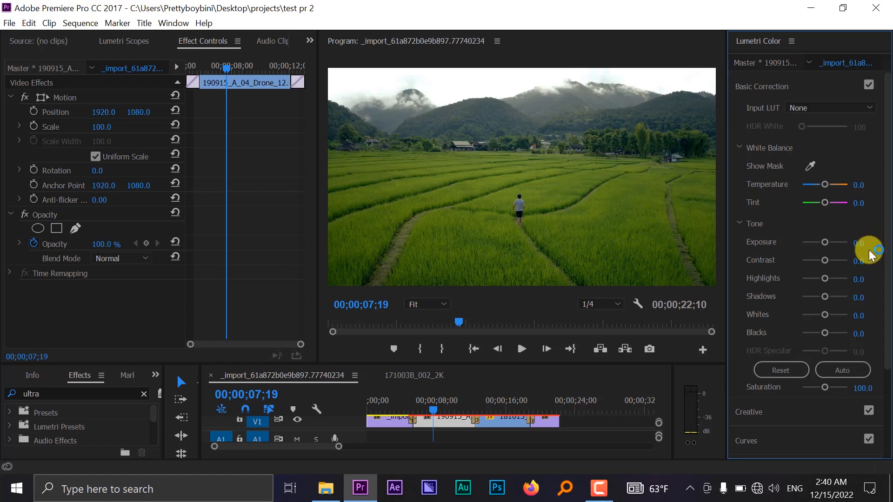
click(827, 242)
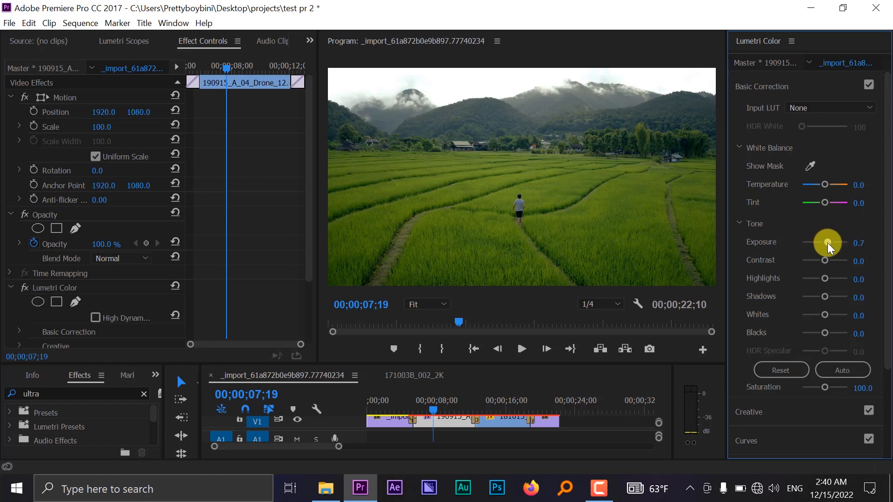
drag(827, 243, 830, 243)
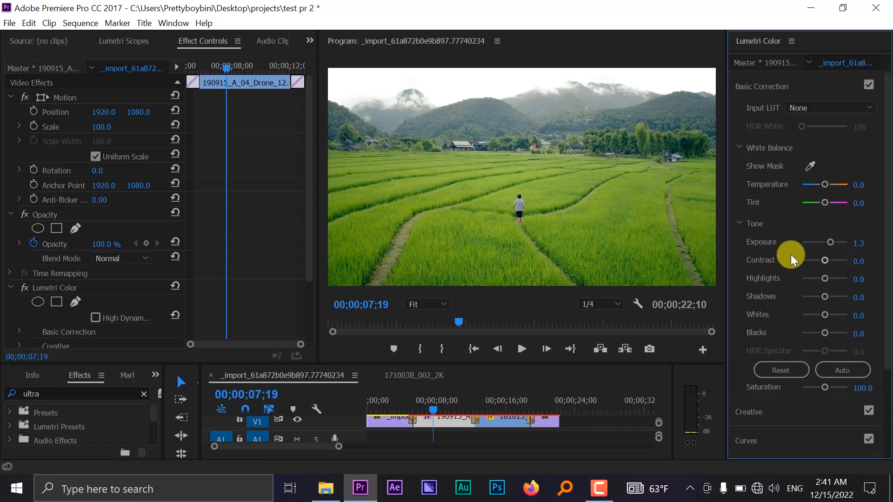
Step: Compare the rice field clip before and after the exposure correction by switching the Lumetri Color effect off and on
click(25, 288)
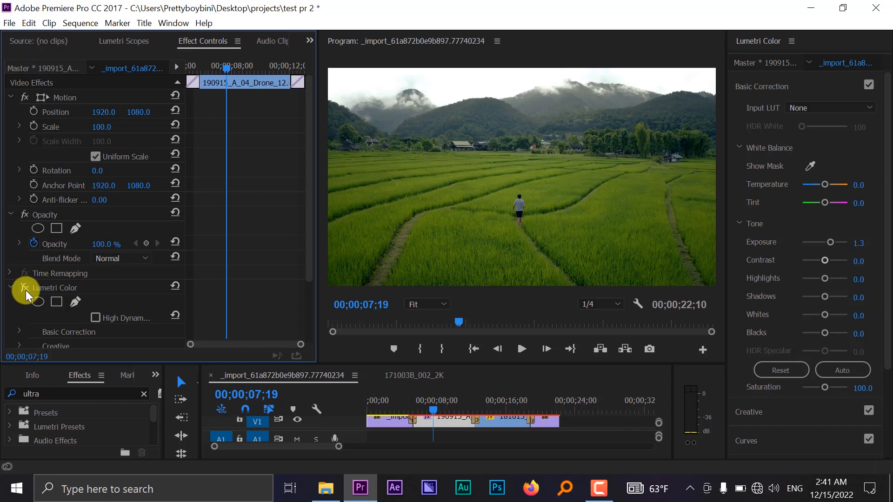
click(25, 288)
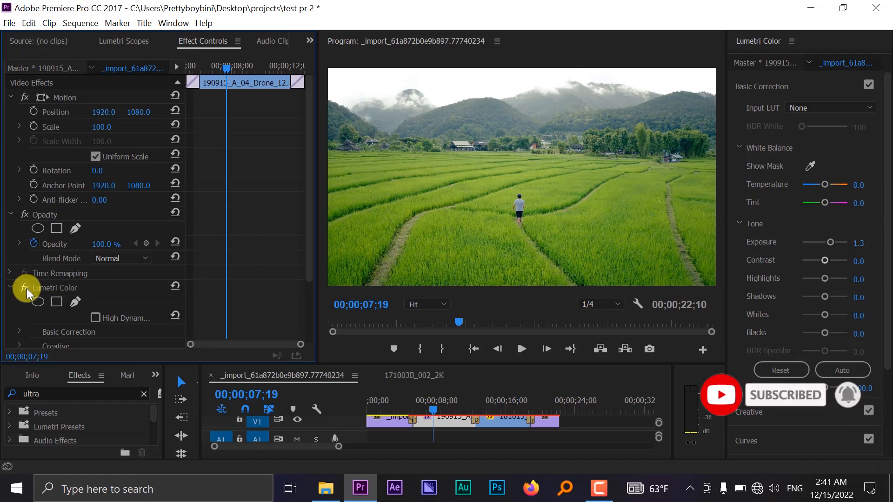
click(26, 288)
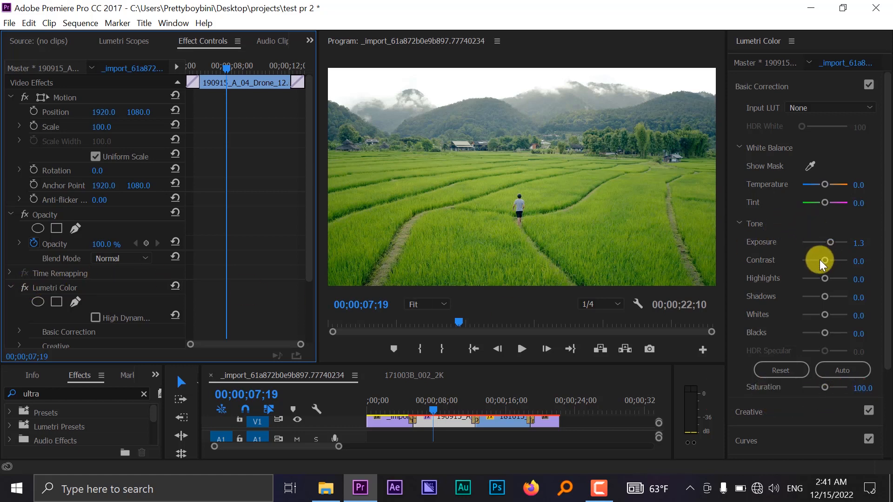
Step: Set the rice field clip's Contrast to 29.2, Highlights to 1.5 and Blacks to -10.8
drag(822, 258, 831, 257)
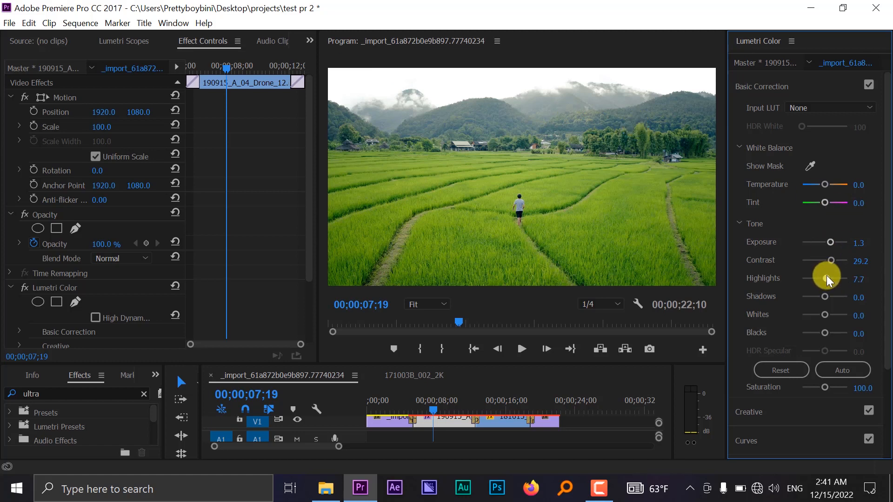
mouse_move(827, 275)
mouse_down()
mouse_move(802, 274)
mouse_move(833, 275)
mouse_move(815, 274)
mouse_move(825, 278)
mouse_up()
click(822, 333)
mouse_move(816, 330)
mouse_down()
mouse_move(803, 330)
mouse_move(877, 332)
mouse_move(822, 325)
mouse_up()
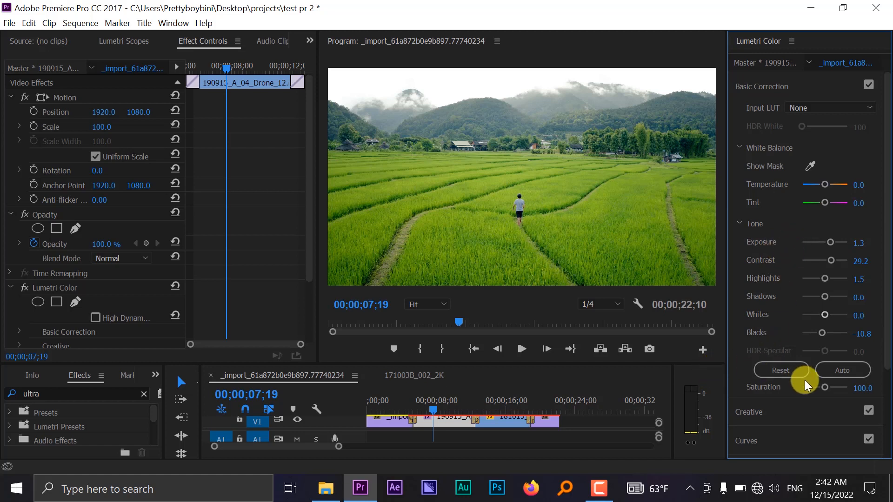
Step: Test the rice field clip's Saturation at both high and 0.0 values, and settle on 101.5
drag(829, 389, 831, 388)
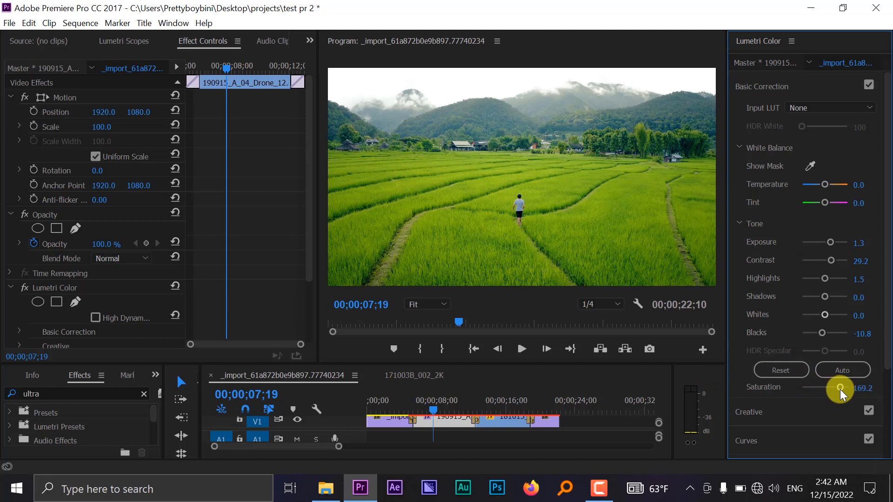
drag(828, 390, 690, 415)
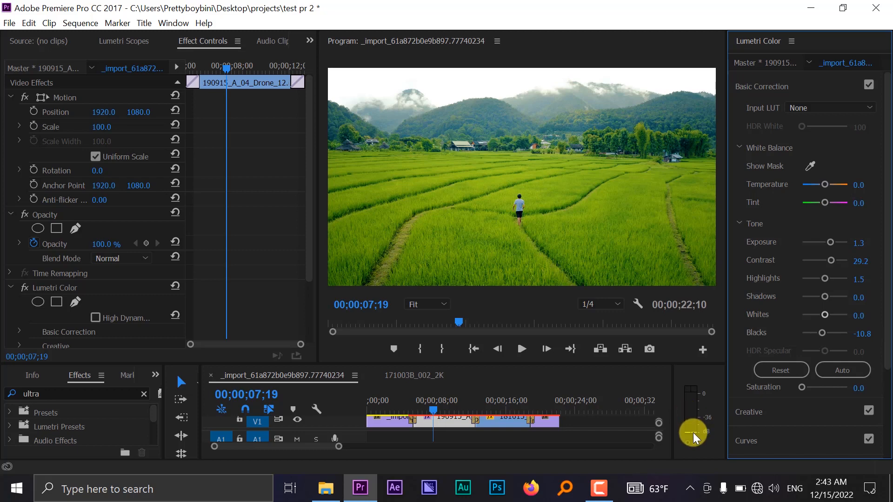
click(793, 366)
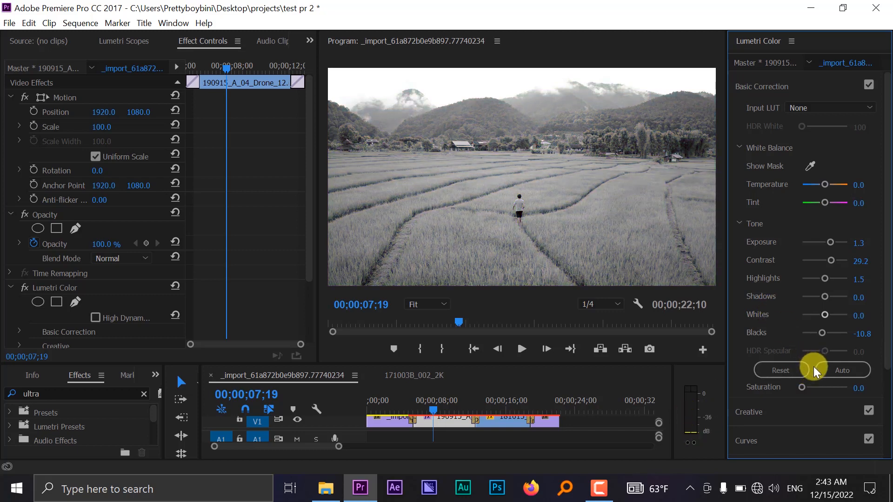
drag(824, 393, 824, 383)
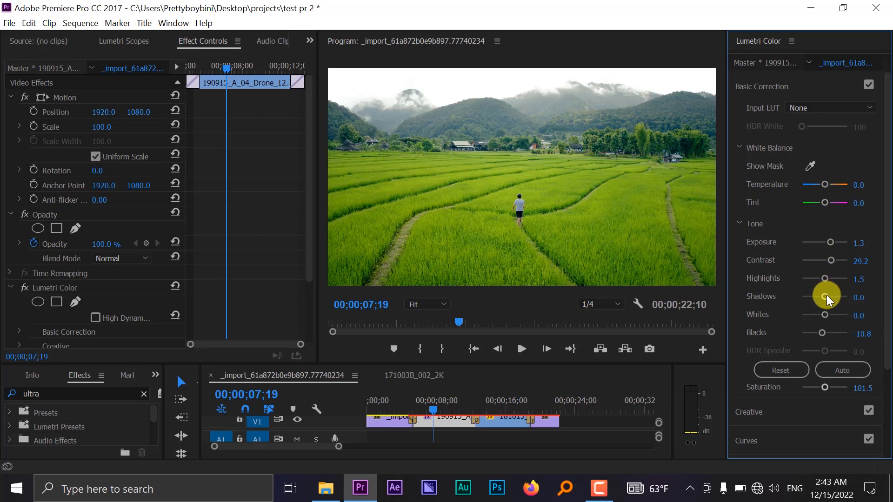
Step: Raise the clip's Shadows to 16.9 and compare the grade by switching the Lumetri Color effect off and back on
mouse_move(827, 297)
mouse_down()
mouse_move(820, 296)
mouse_move(828, 297)
mouse_up()
click(24, 288)
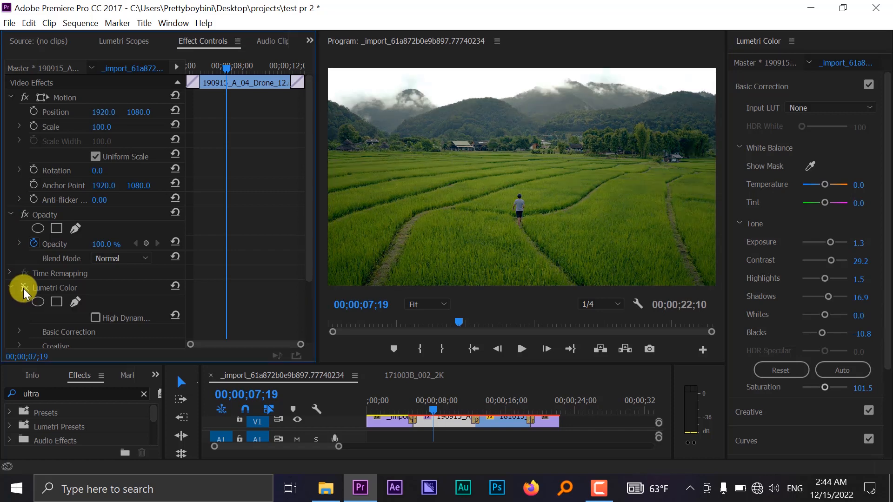
click(24, 288)
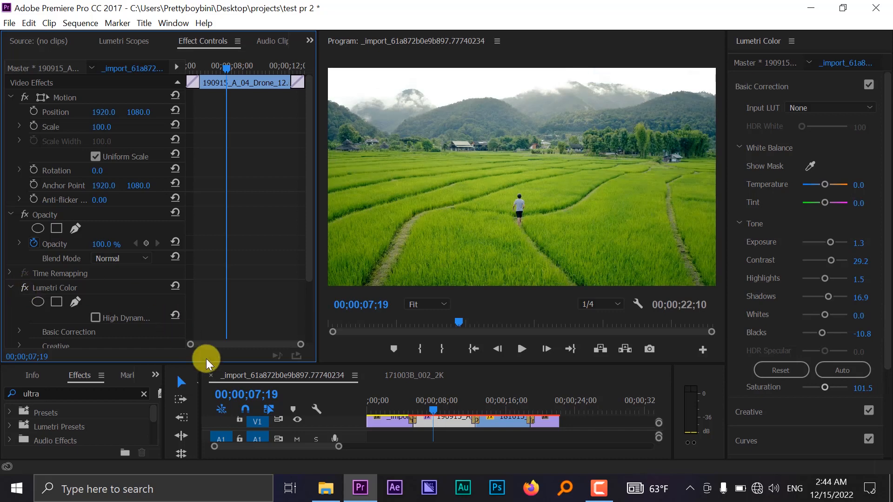